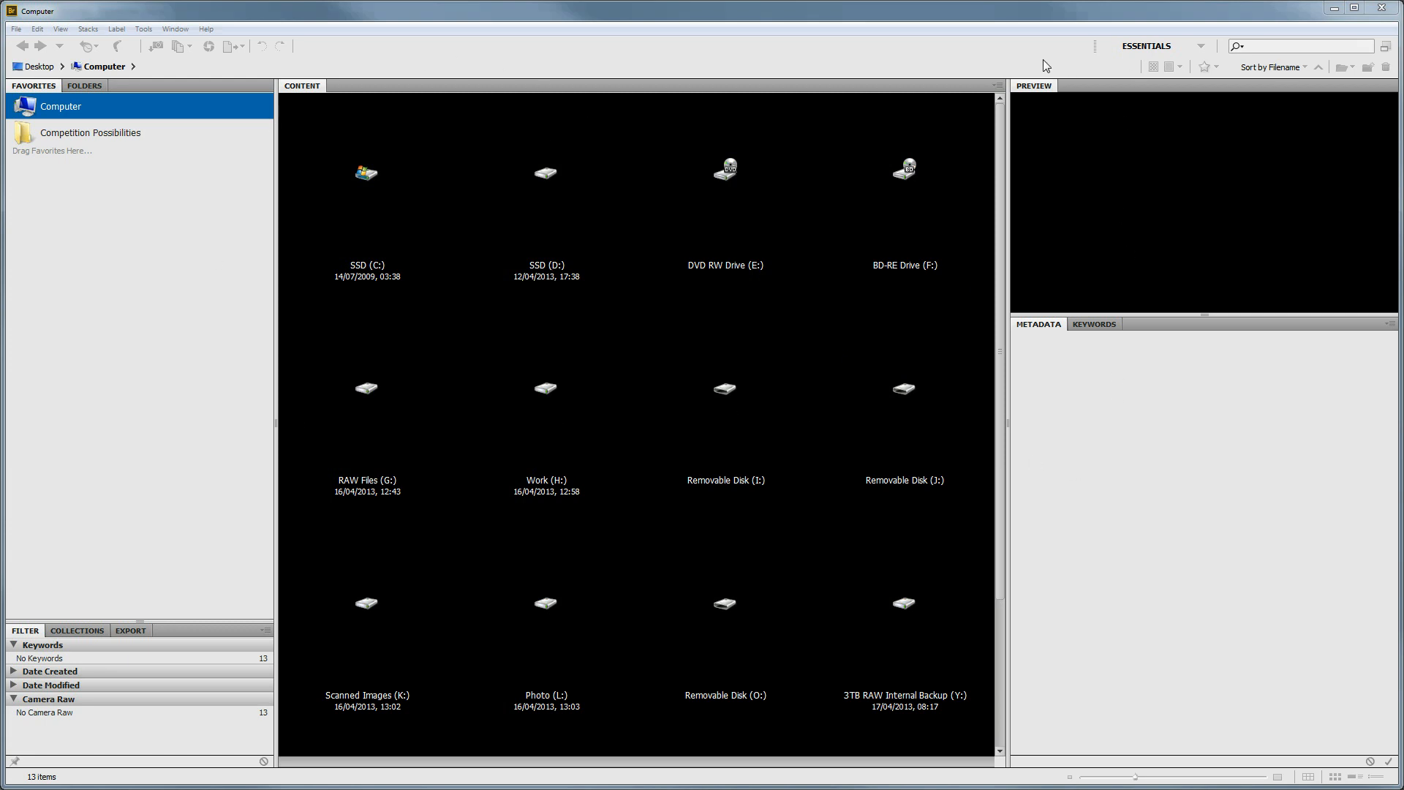
Look at the Filmstrip and Keywords workspaces, and return to the Essentials workspace.
left_click(1202, 46)
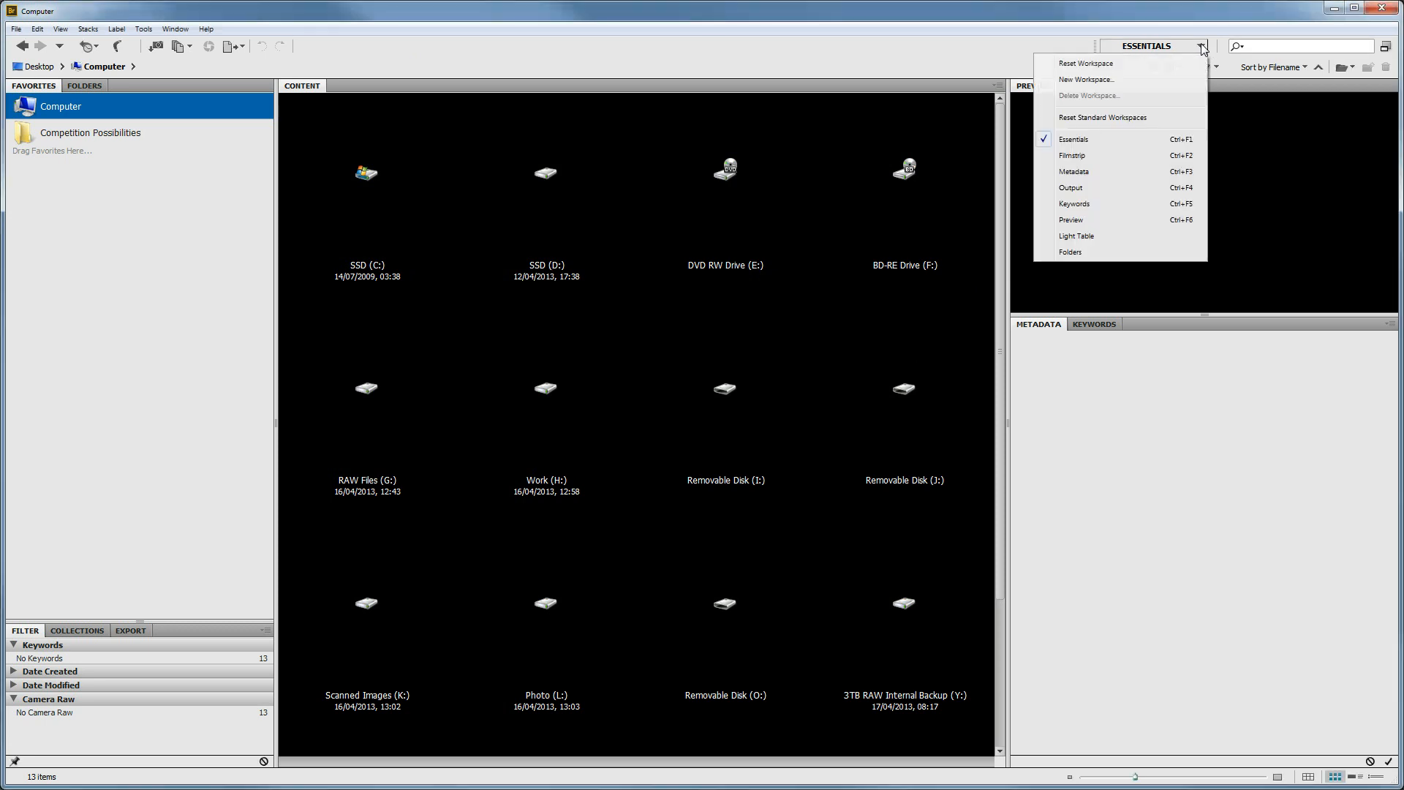
left_click(1072, 156)
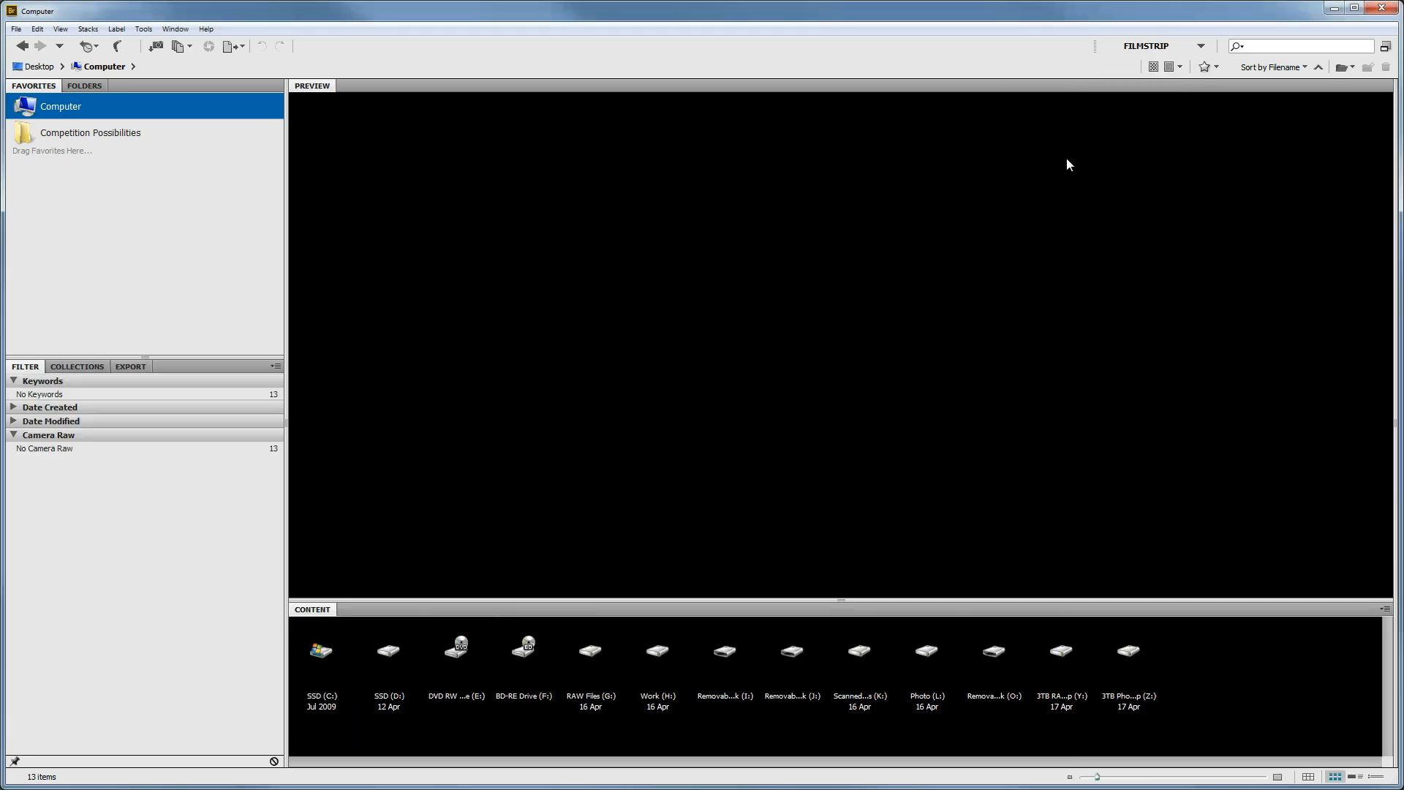
left_click(1201, 46)
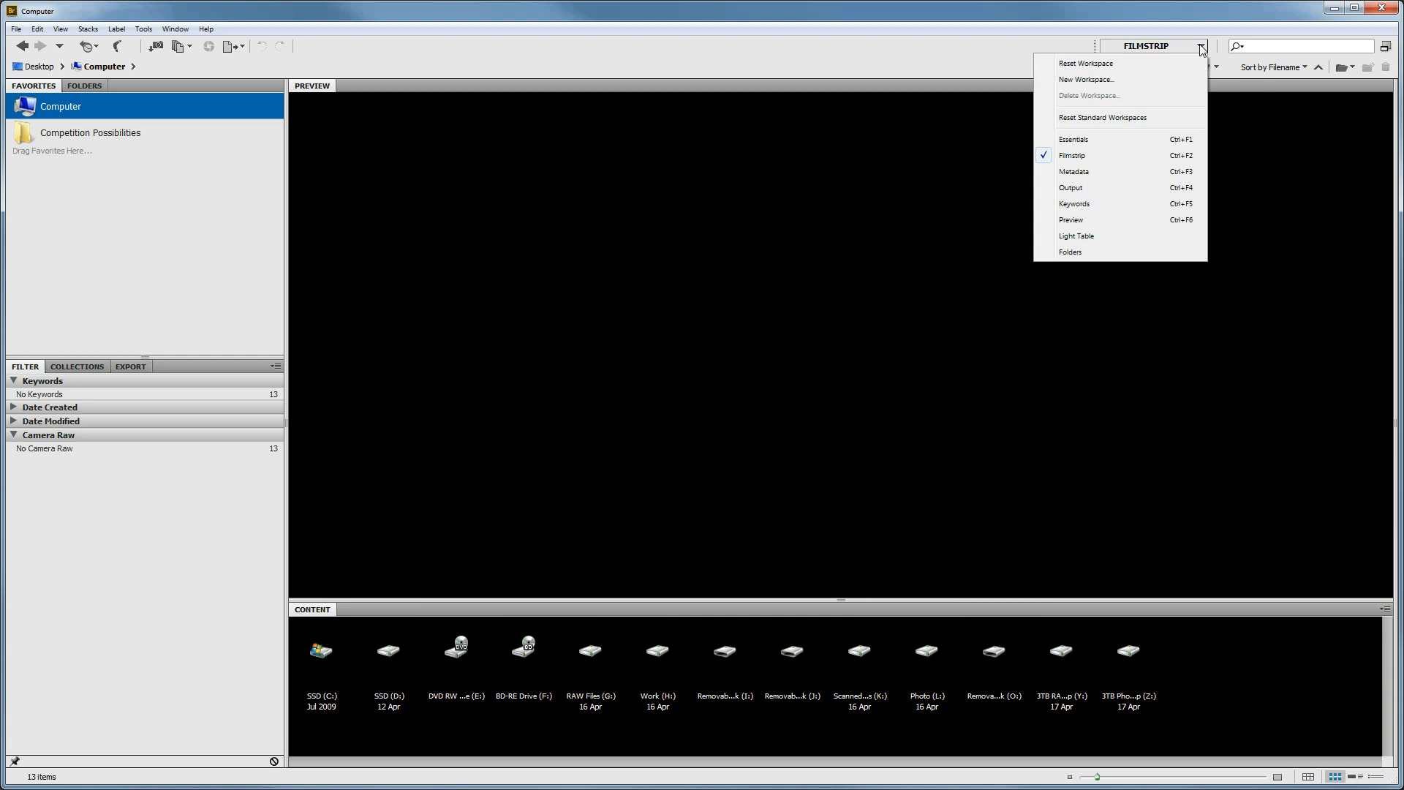
left_click(1081, 204)
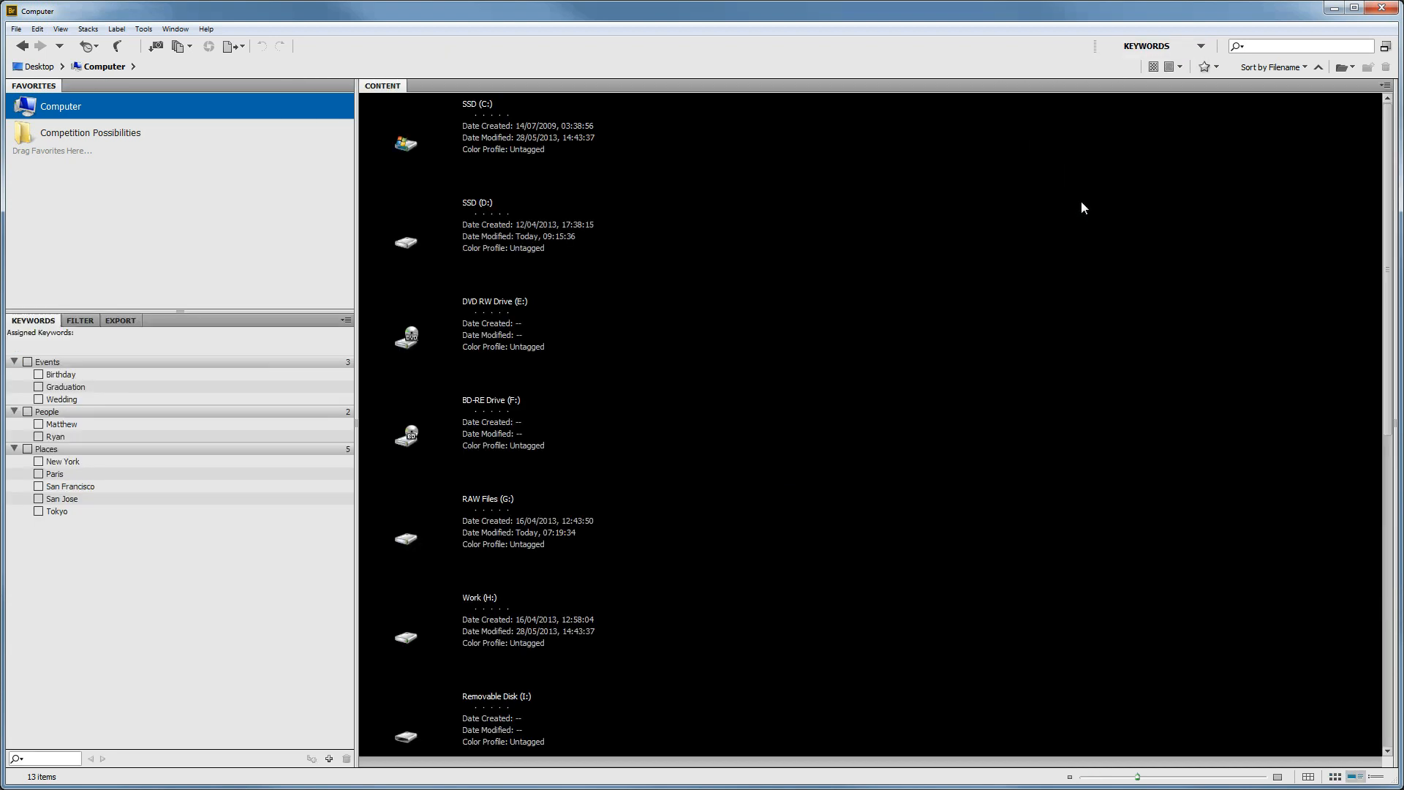
left_click(1201, 46)
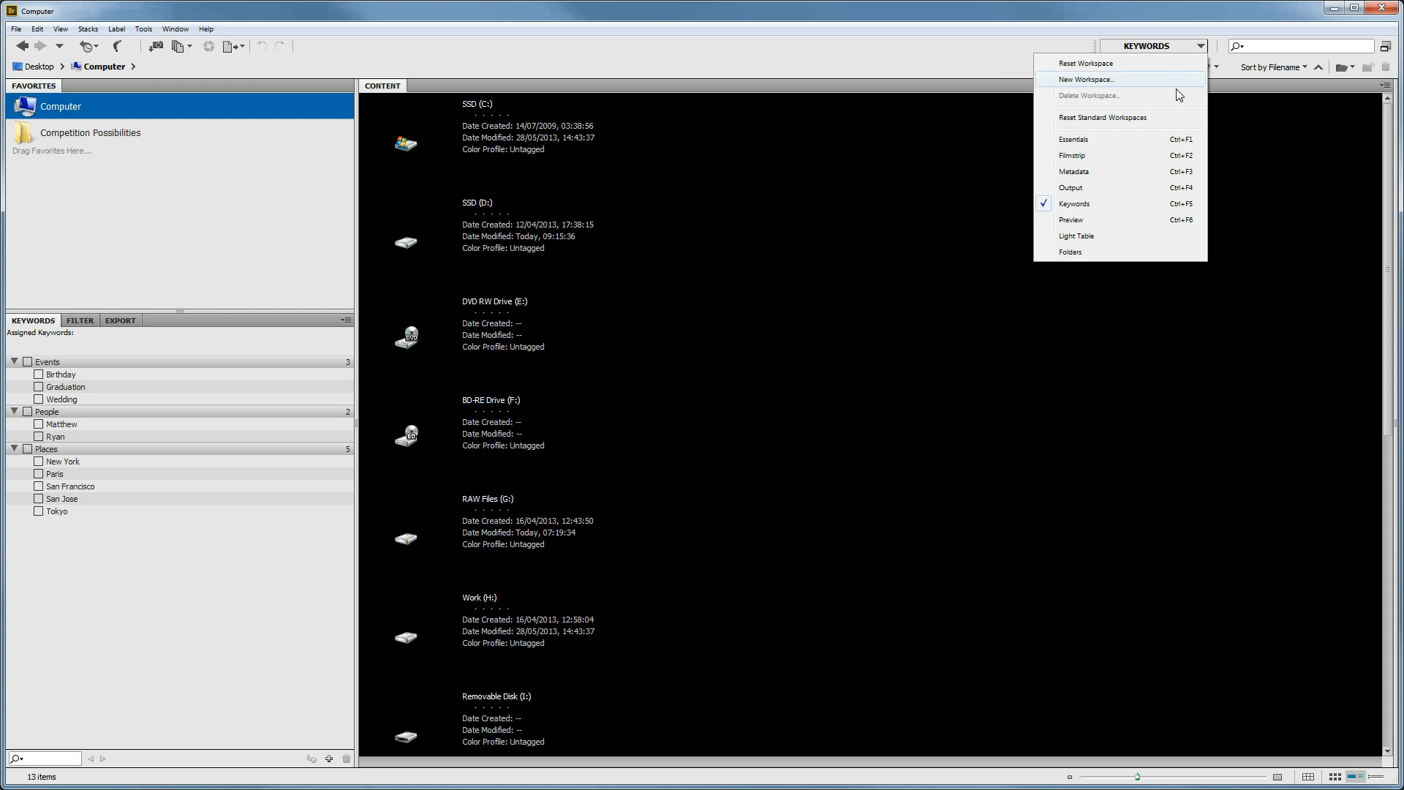
left_click(1081, 140)
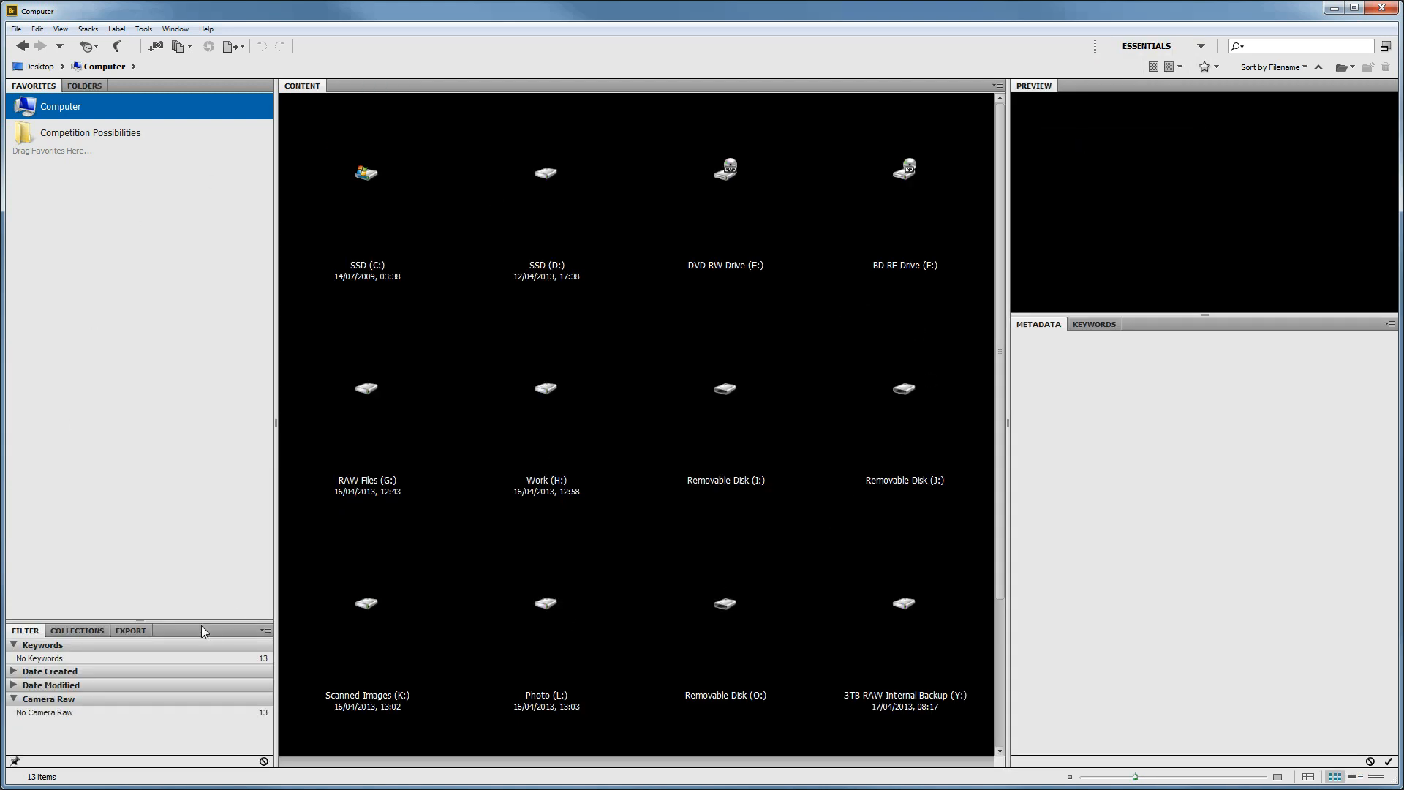
Make the Filter panel slightly taller and widen the column that holds it a little.
mouse_move(202, 620)
left_mouse_down()
mouse_move(192, 607)
mouse_move(193, 621)
left_mouse_up()
left_click_drag(276, 542, 280, 542)
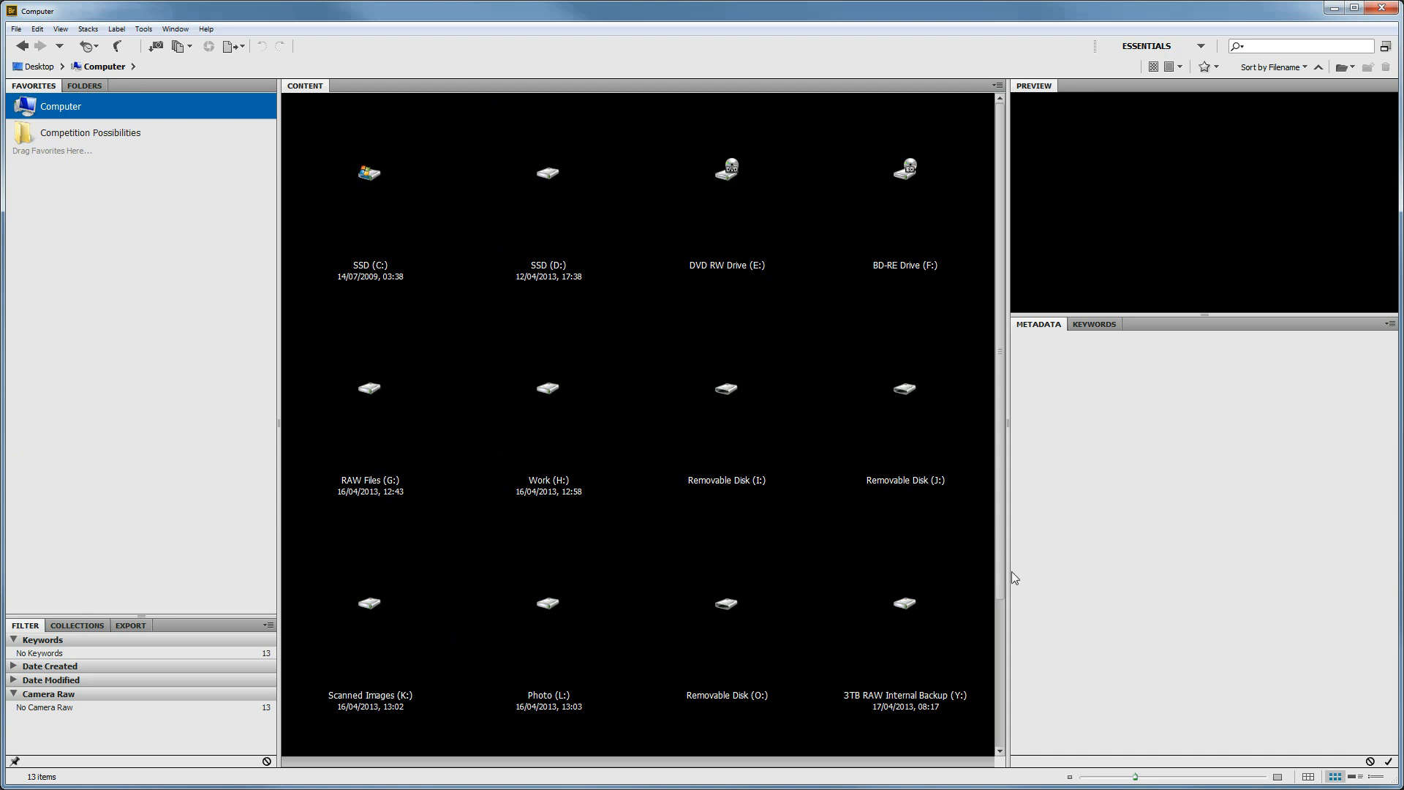
Try showing the drives in details view and list view, and return to the thumbnail view.
left_click(1355, 776)
left_click(1375, 777)
left_click(1335, 777)
Expand Computer in the folder tree and look through the folders on the SSD (D:) drive.
left_click(85, 86)
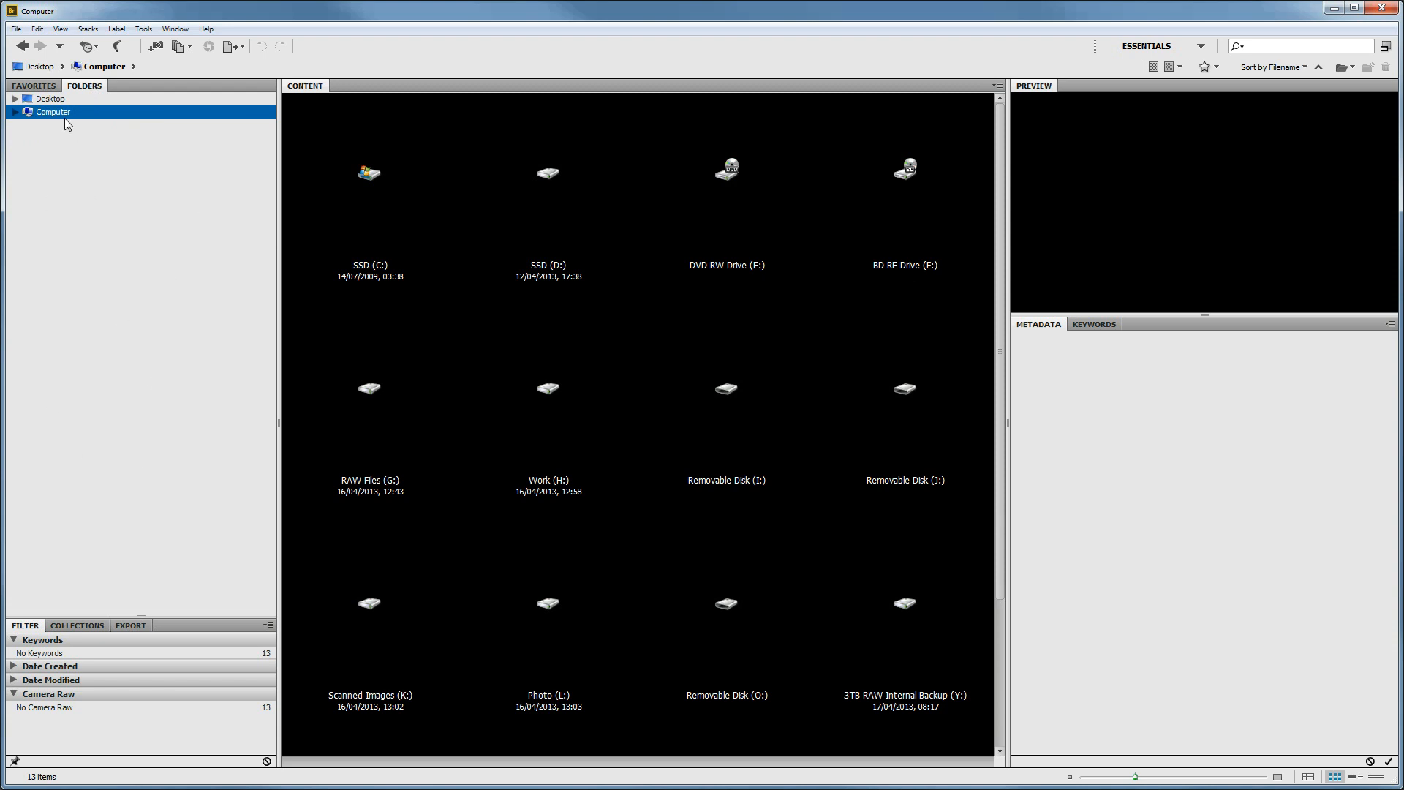
left_click(15, 113)
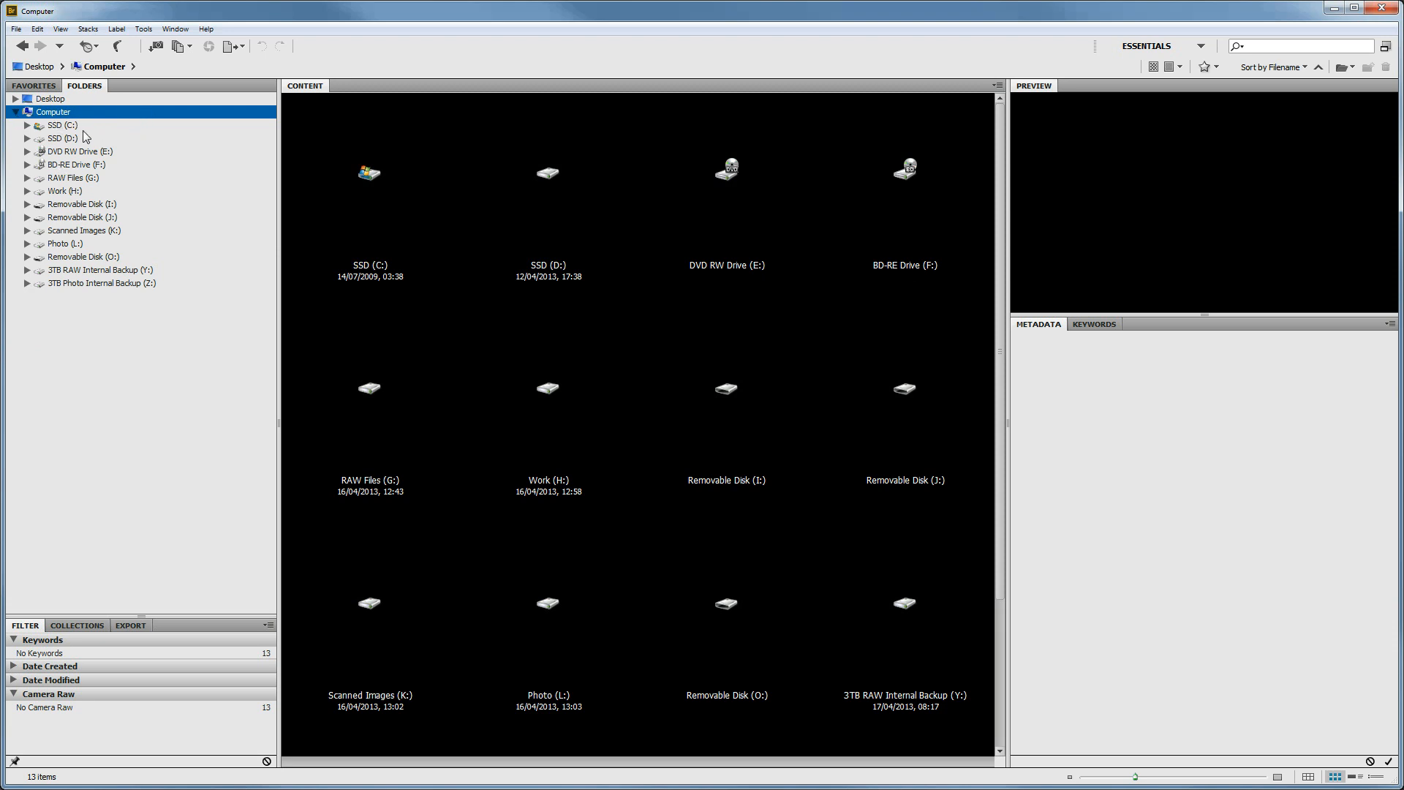
left_click(28, 139)
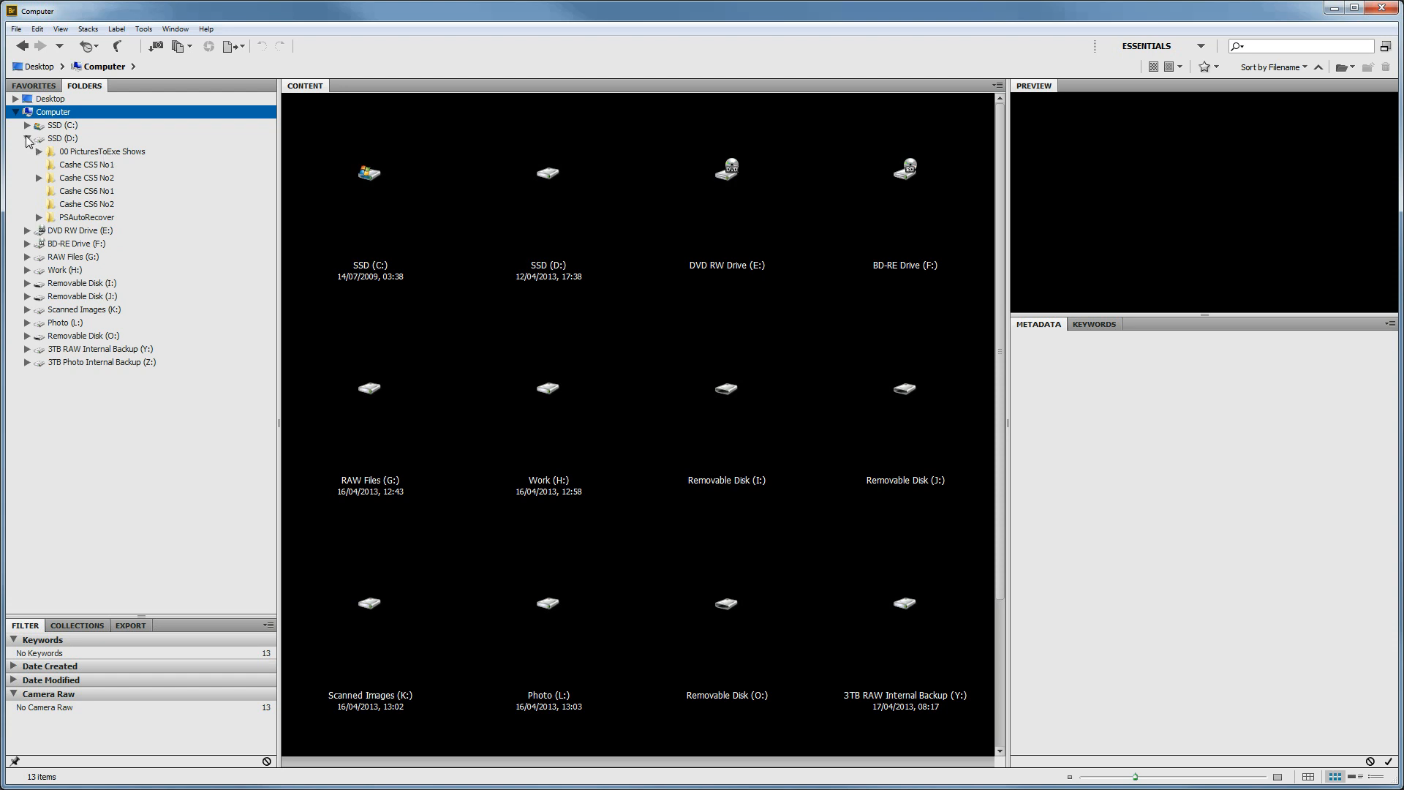
left_click(28, 139)
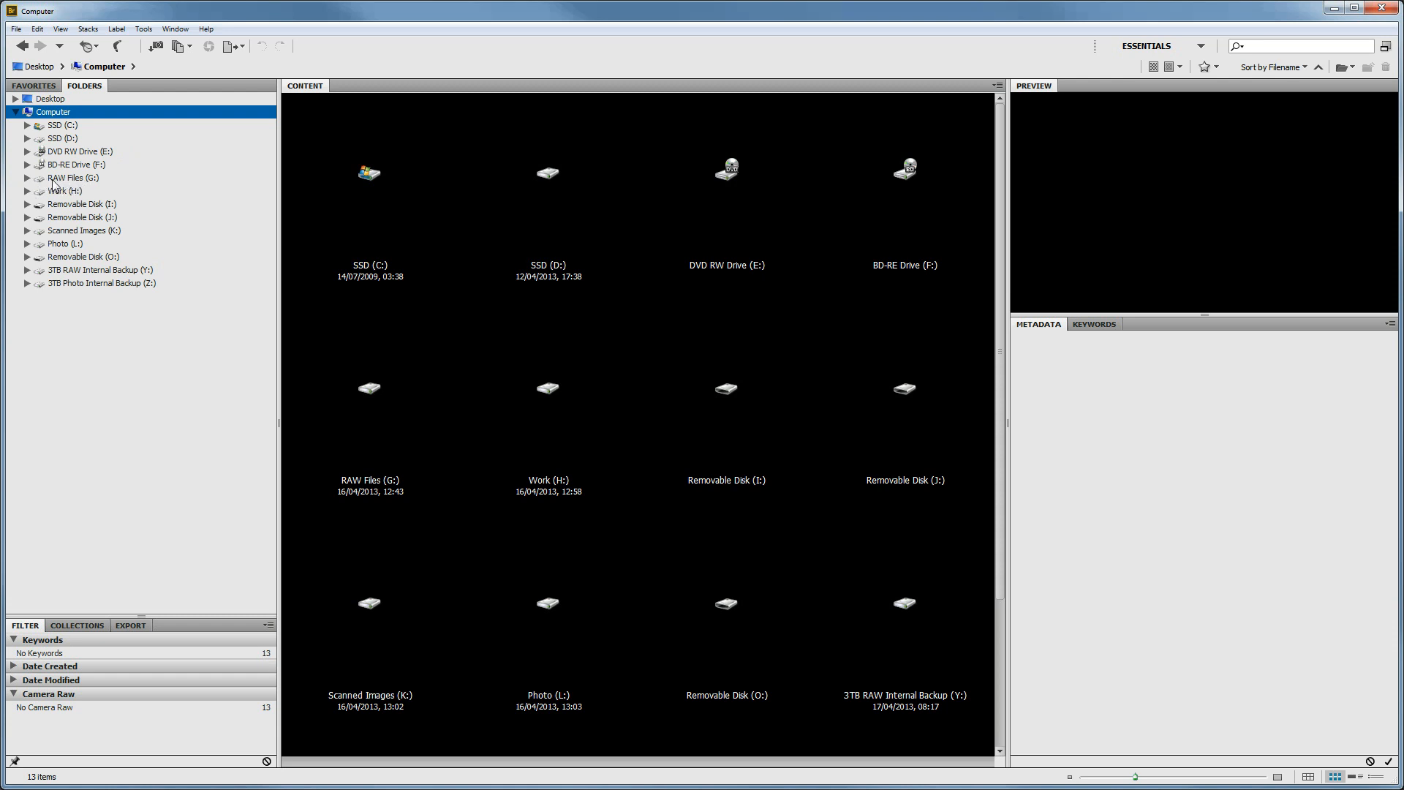
left_click(26, 178)
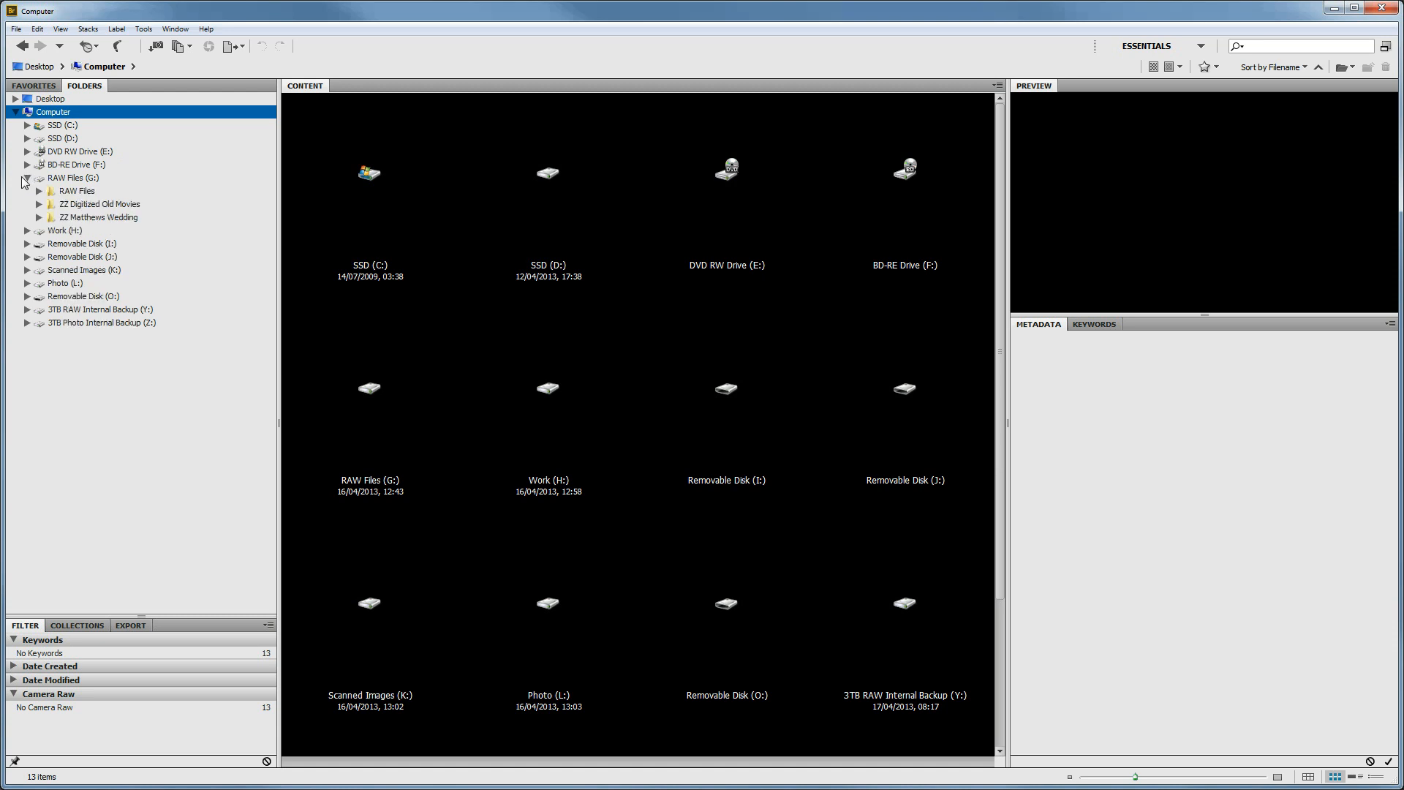
left_click(40, 191)
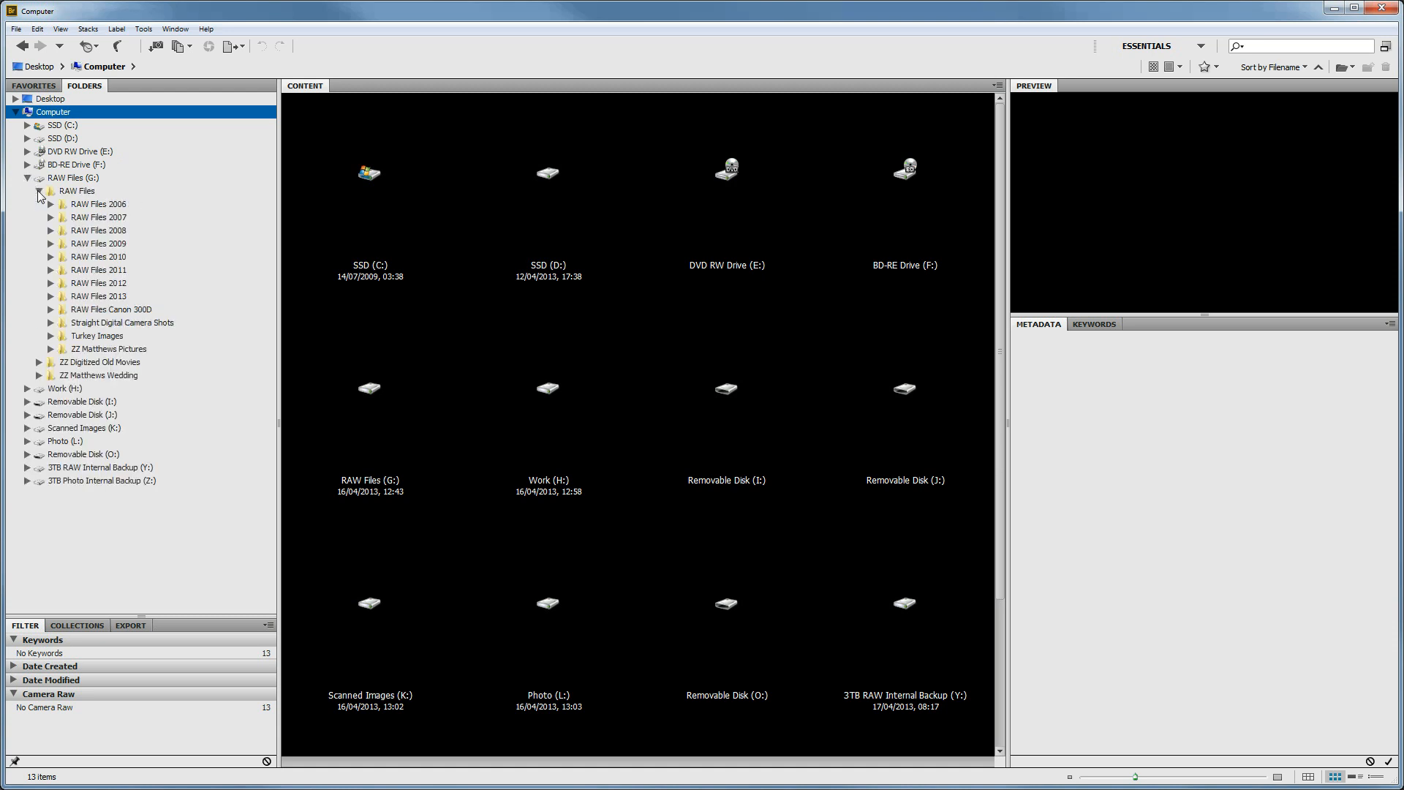
left_click(50, 284)
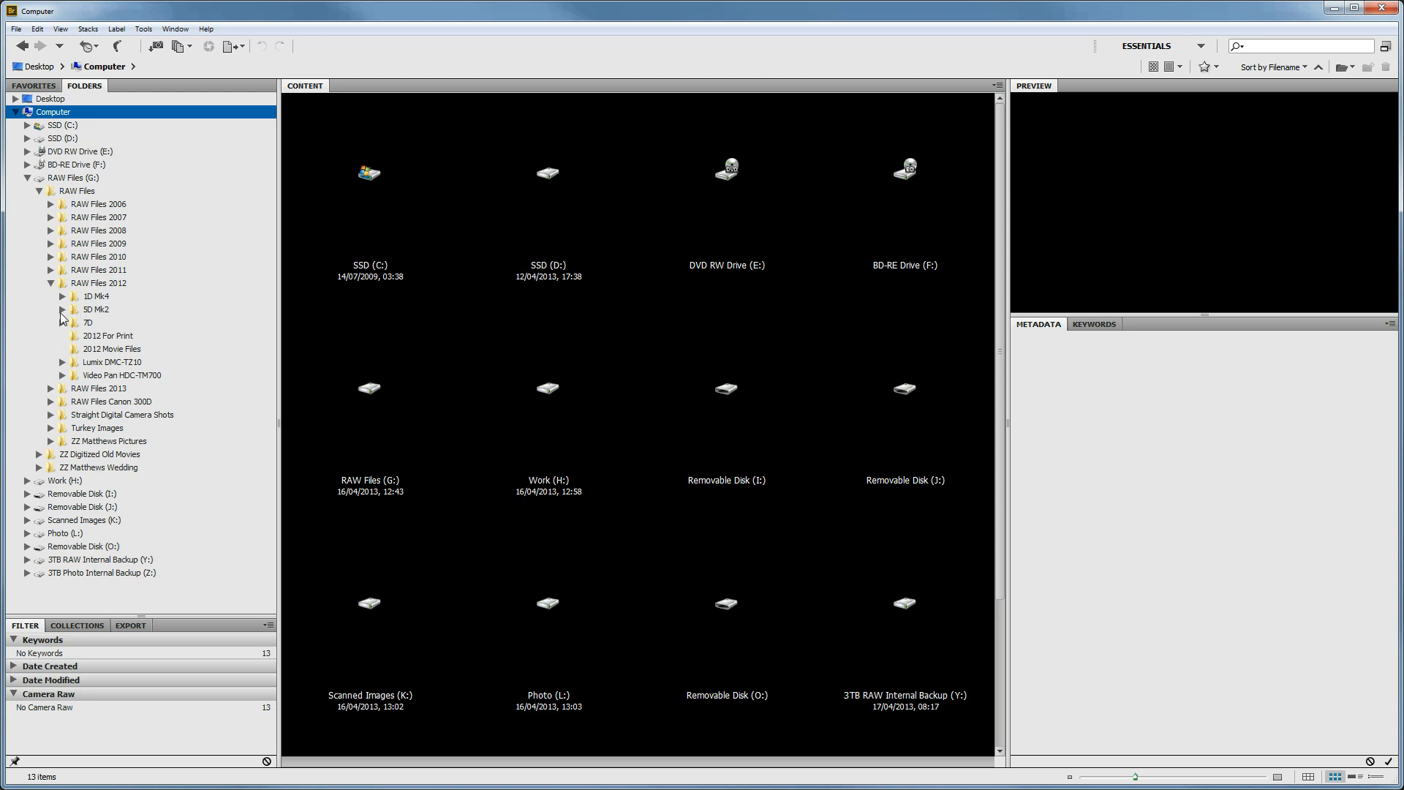
left_click(62, 310)
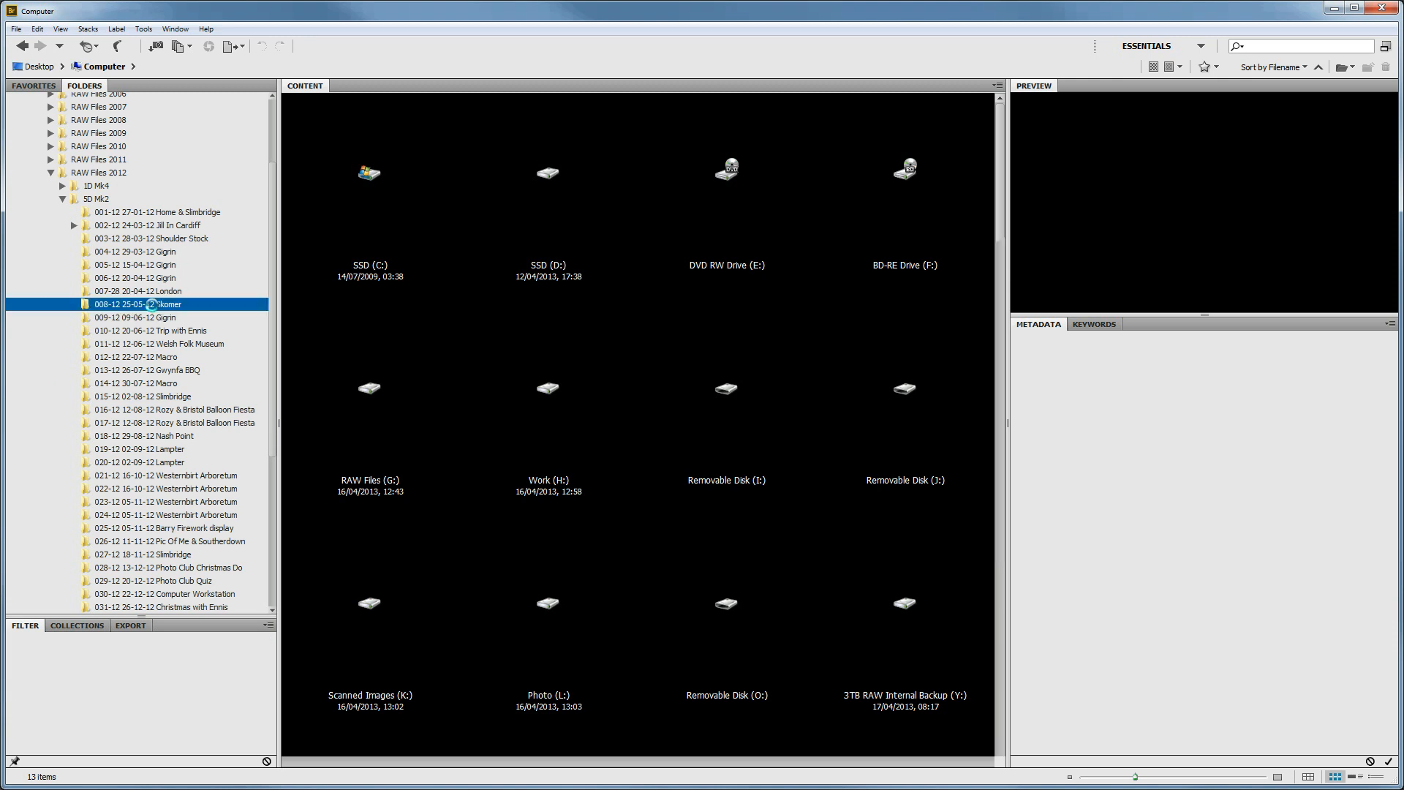
left_click(154, 304)
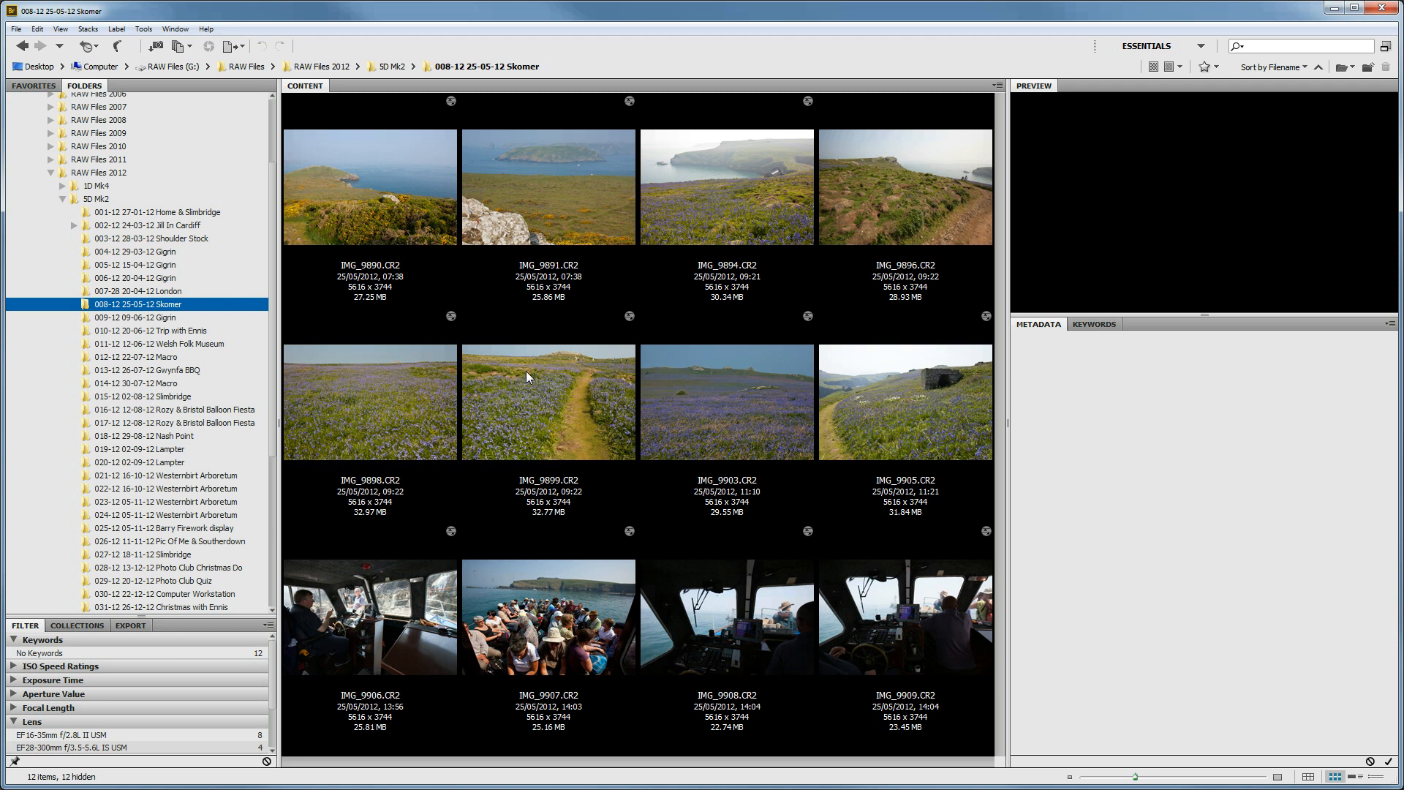
Try out increasing star ratings, up to five stars, on IMG_9890.CR2.
left_click(394, 203)
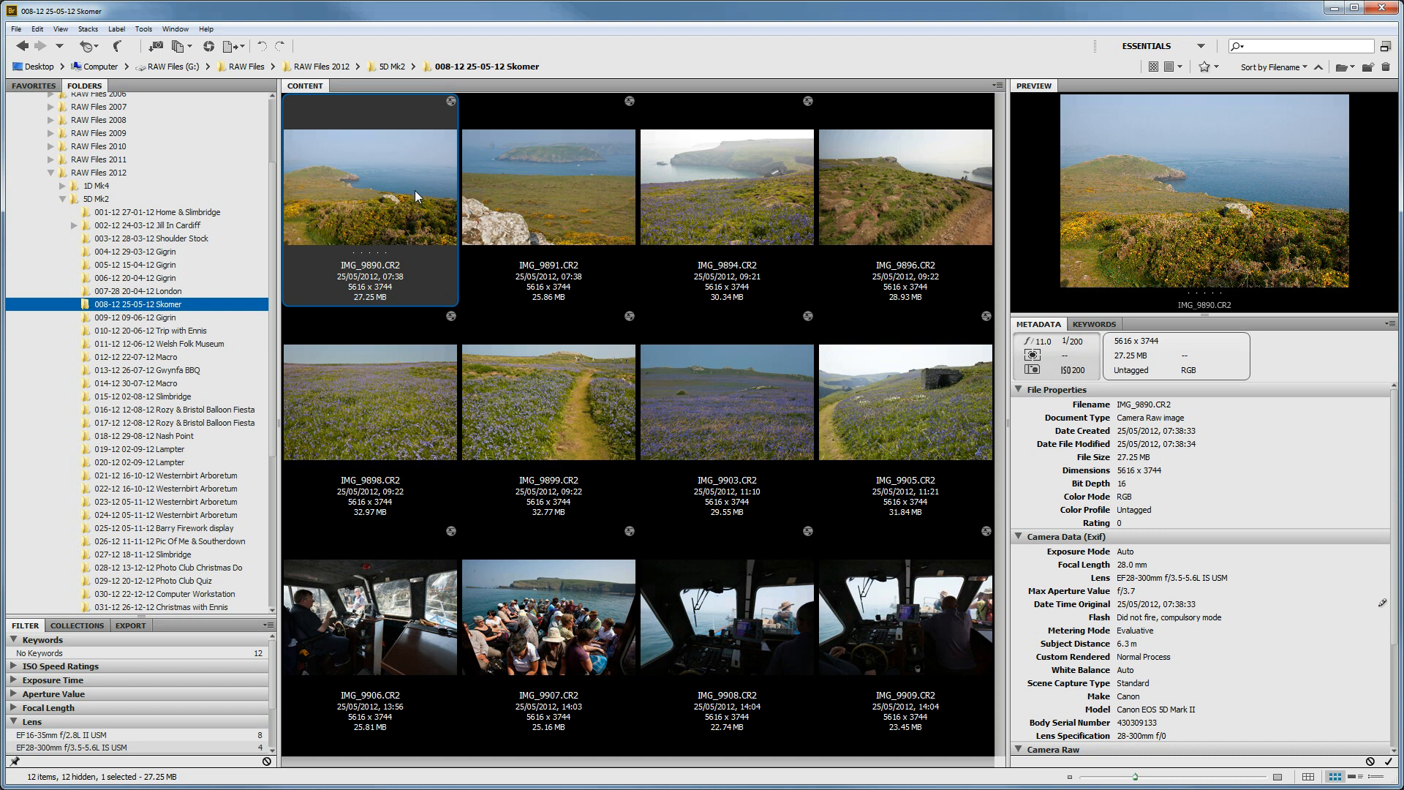
key("ctrl+1")
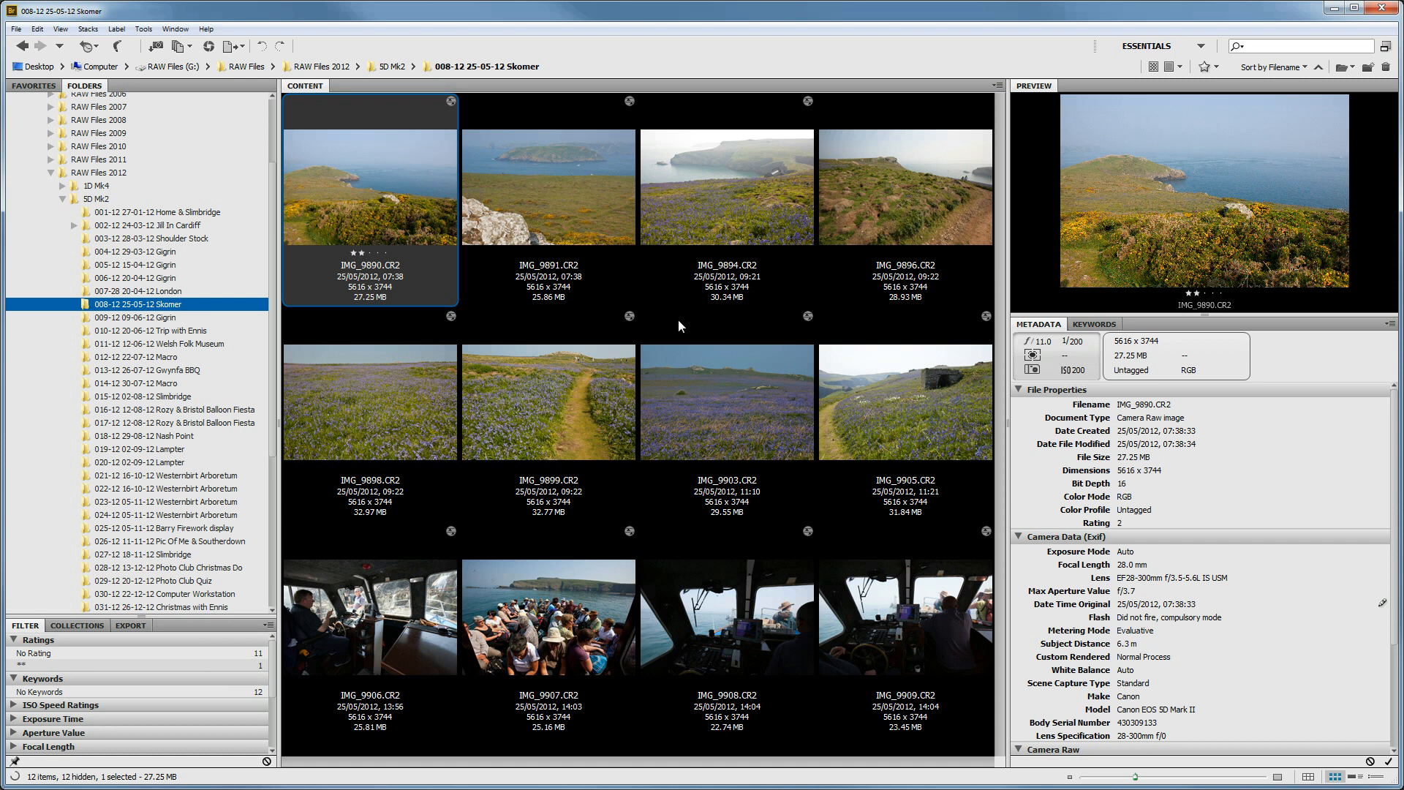
key("ctrl+4")
Try the colour labels from Select through Review on IMG_9890.CR2, and remove its label and star rating.
key("ctrl+6")
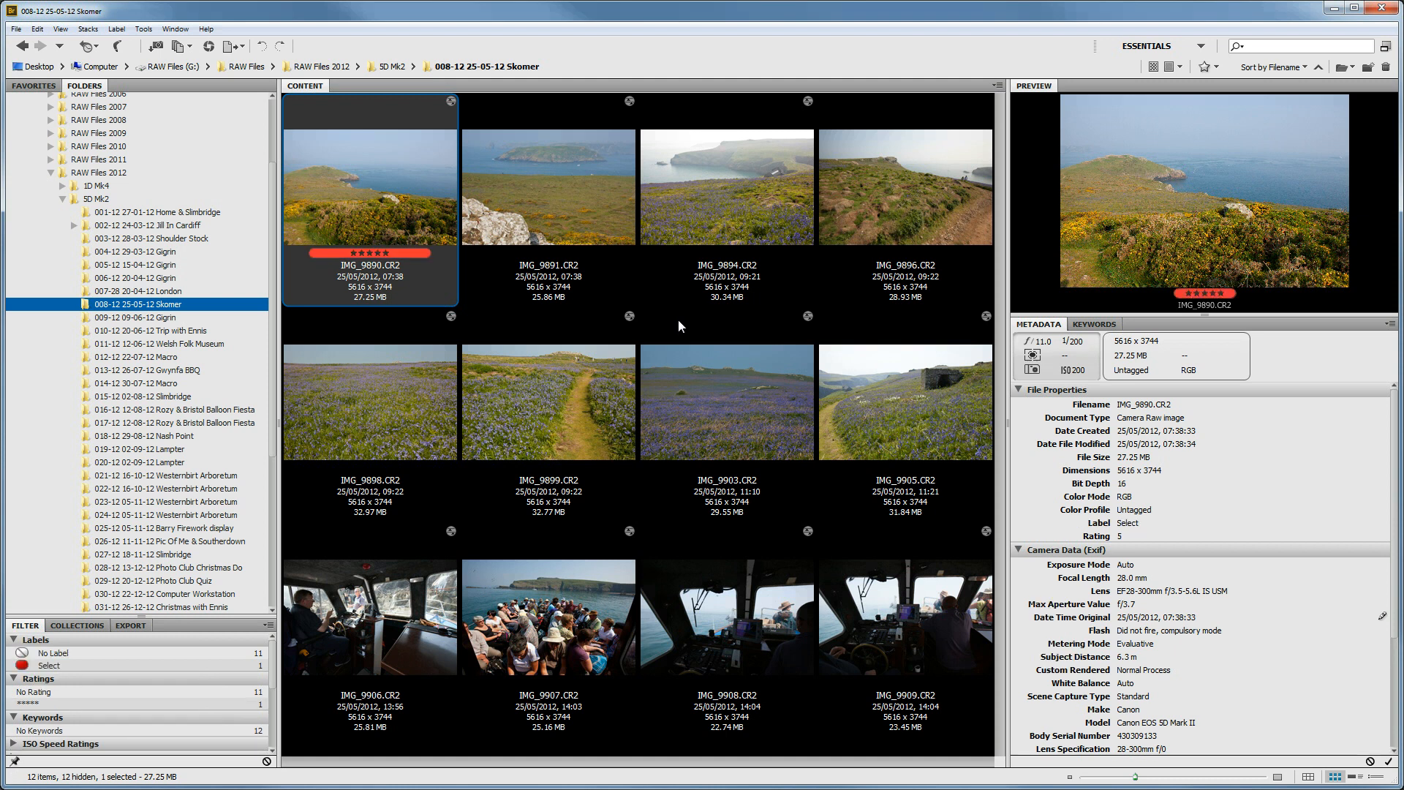
key("ctrl+7")
key("ctrl+8")
key("ctrl+9")
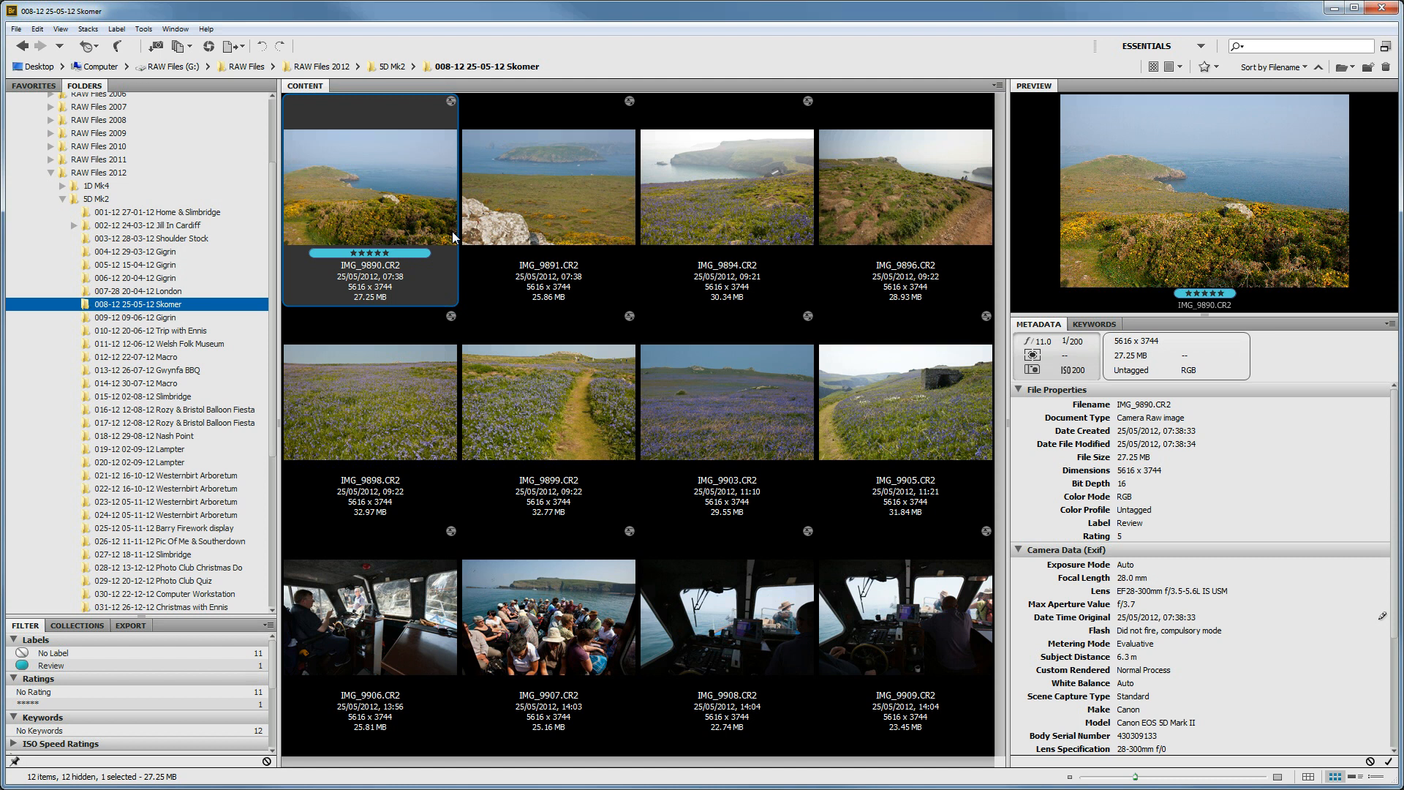
key("ctrl+9")
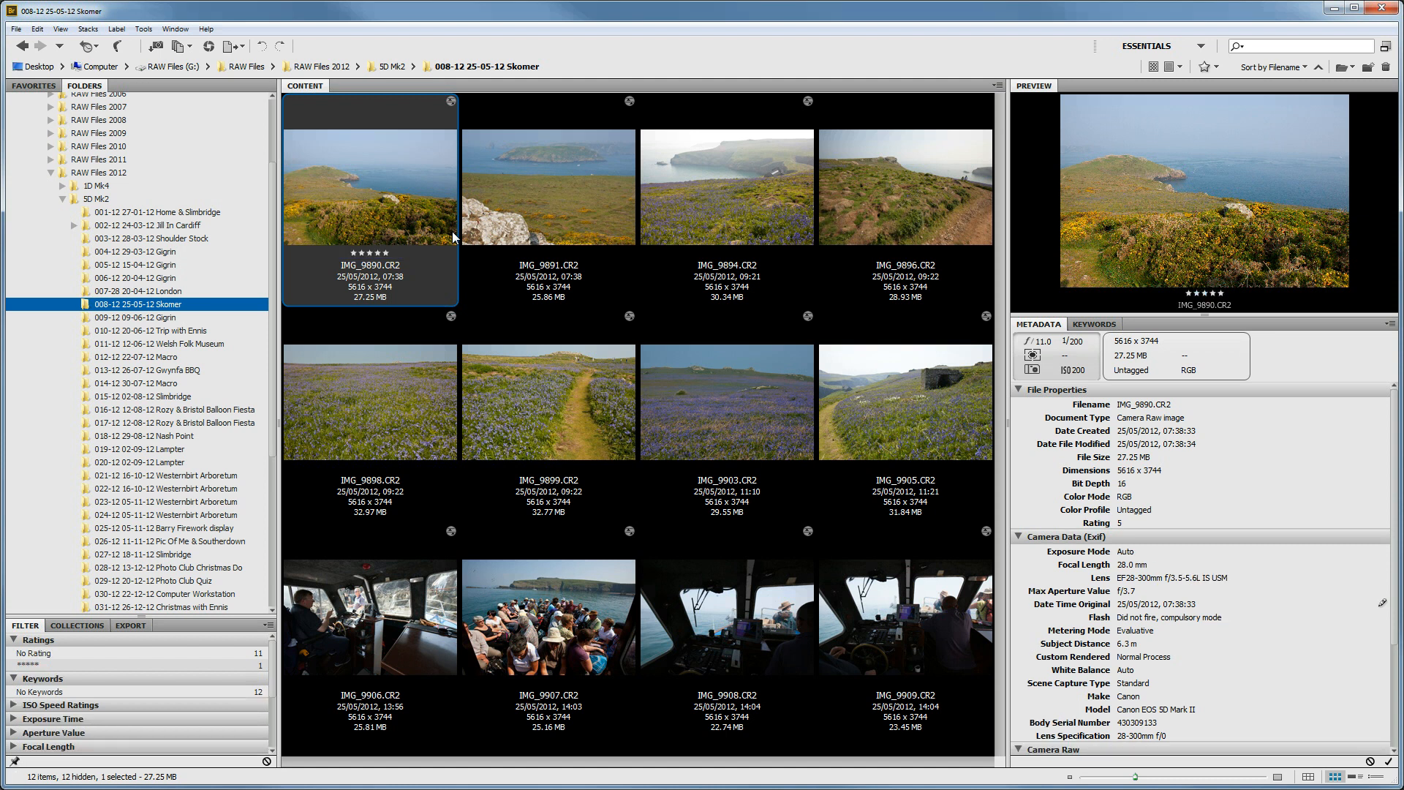
key("ctrl+0")
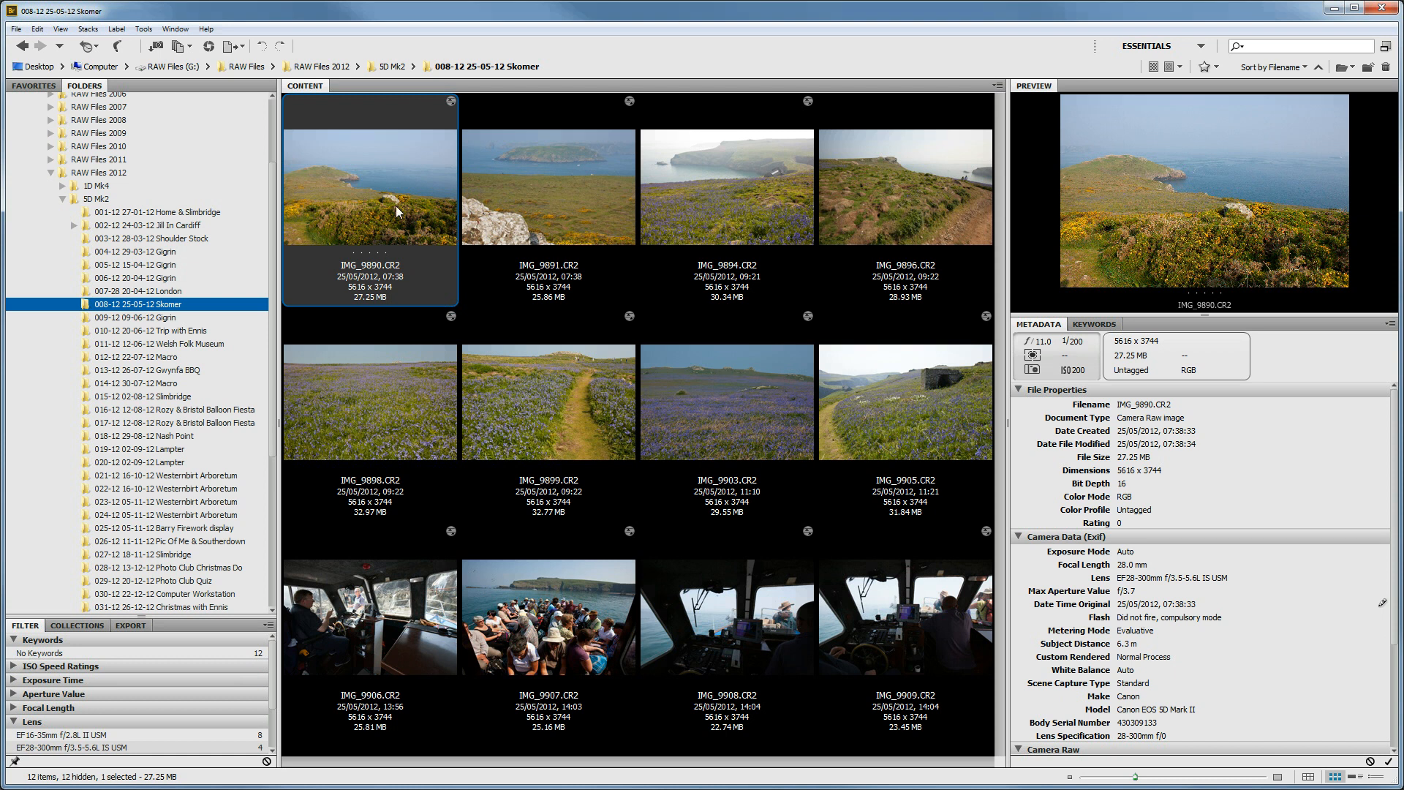
Rate IMG_9890.CR2 with two stars and IMG_9891.CR2 with three stars.
key("ctrl+2")
left_click(599, 196)
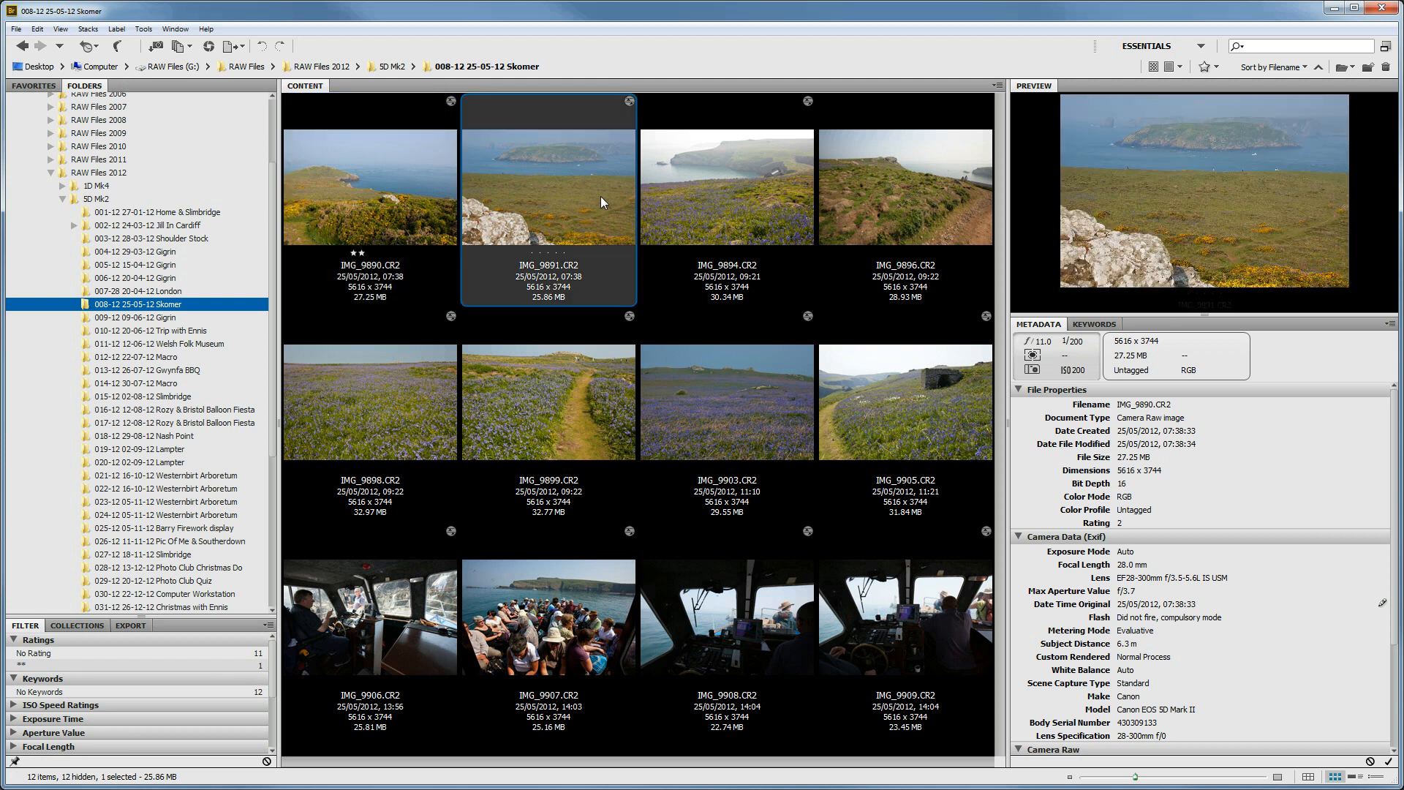
key("ctrl+3")
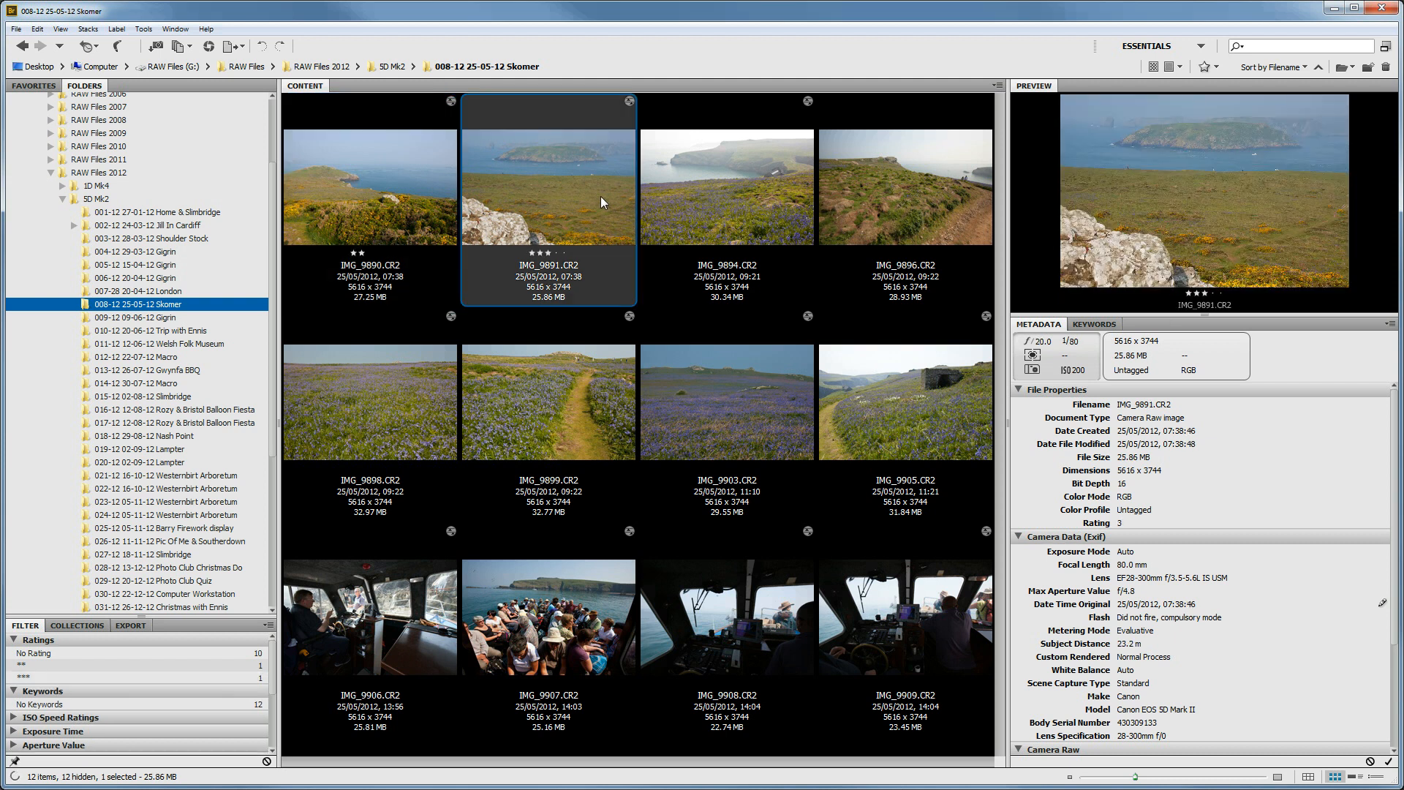
Rate IMG_9894.CR2 and IMG_9896.CR2 together with three stars.
left_click(724, 182)
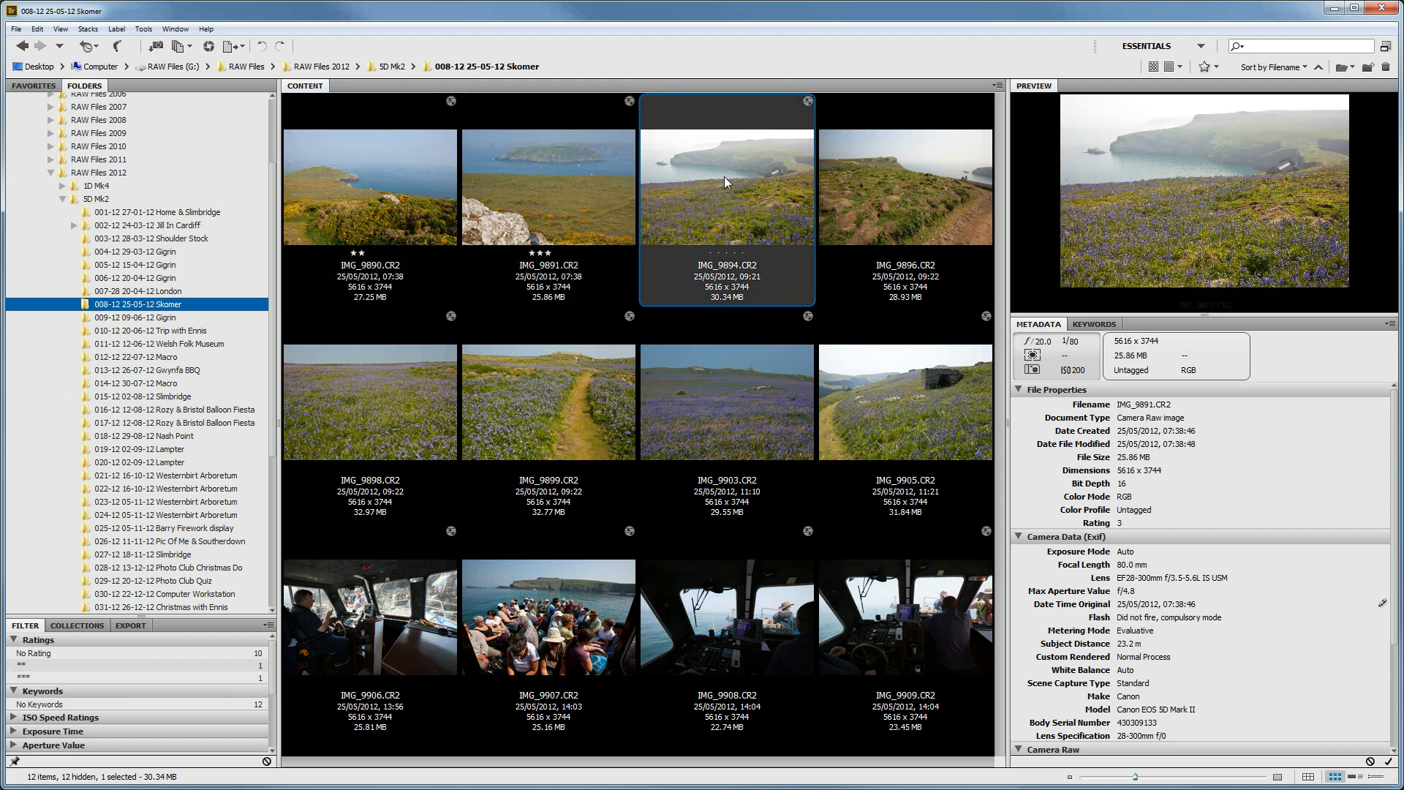
left_click(923, 203, "ctrl")
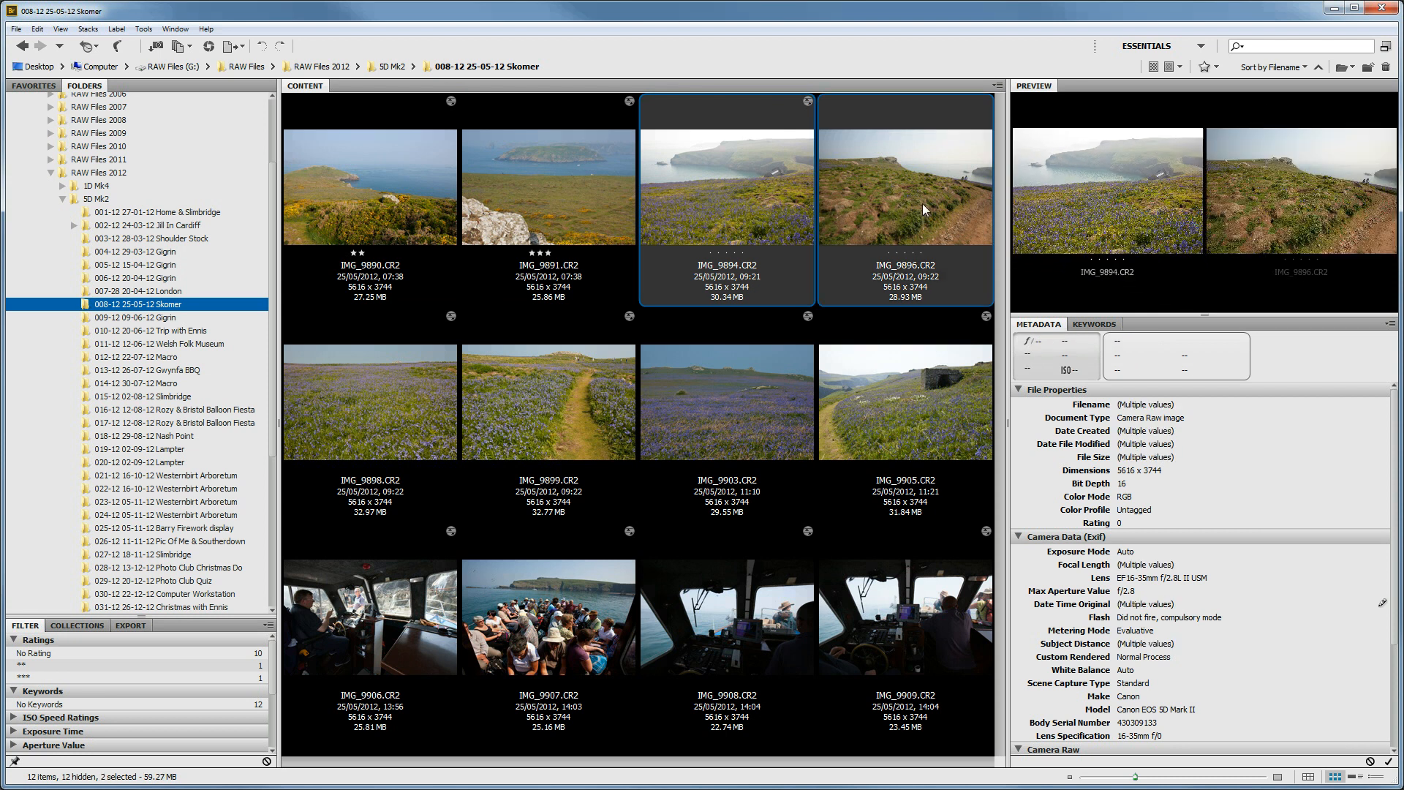
key("ctrl+3")
Rate IMG_9898.CR2 with one star and IMG_9899.CR2 with two stars.
left_click(377, 397)
key("ctrl+1")
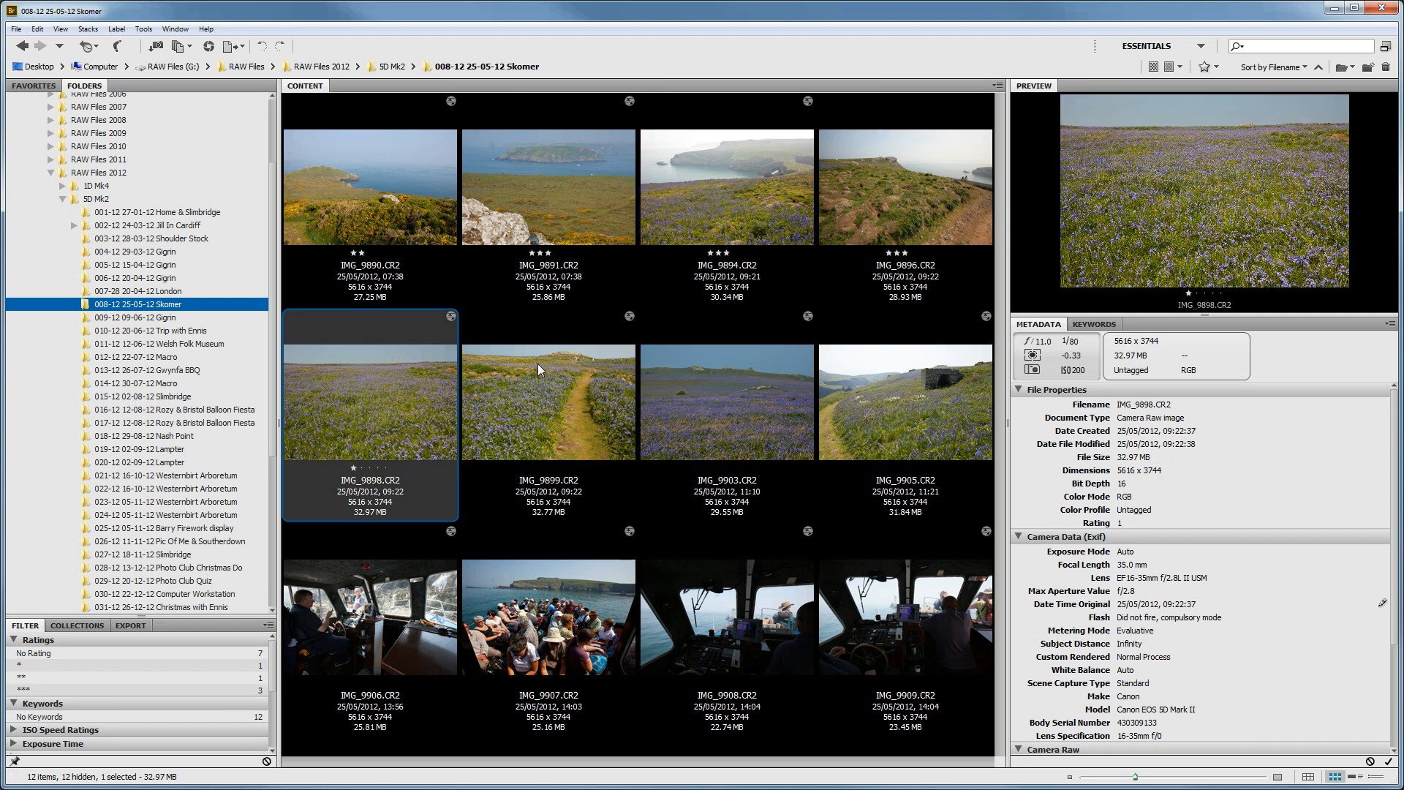
left_click(537, 362)
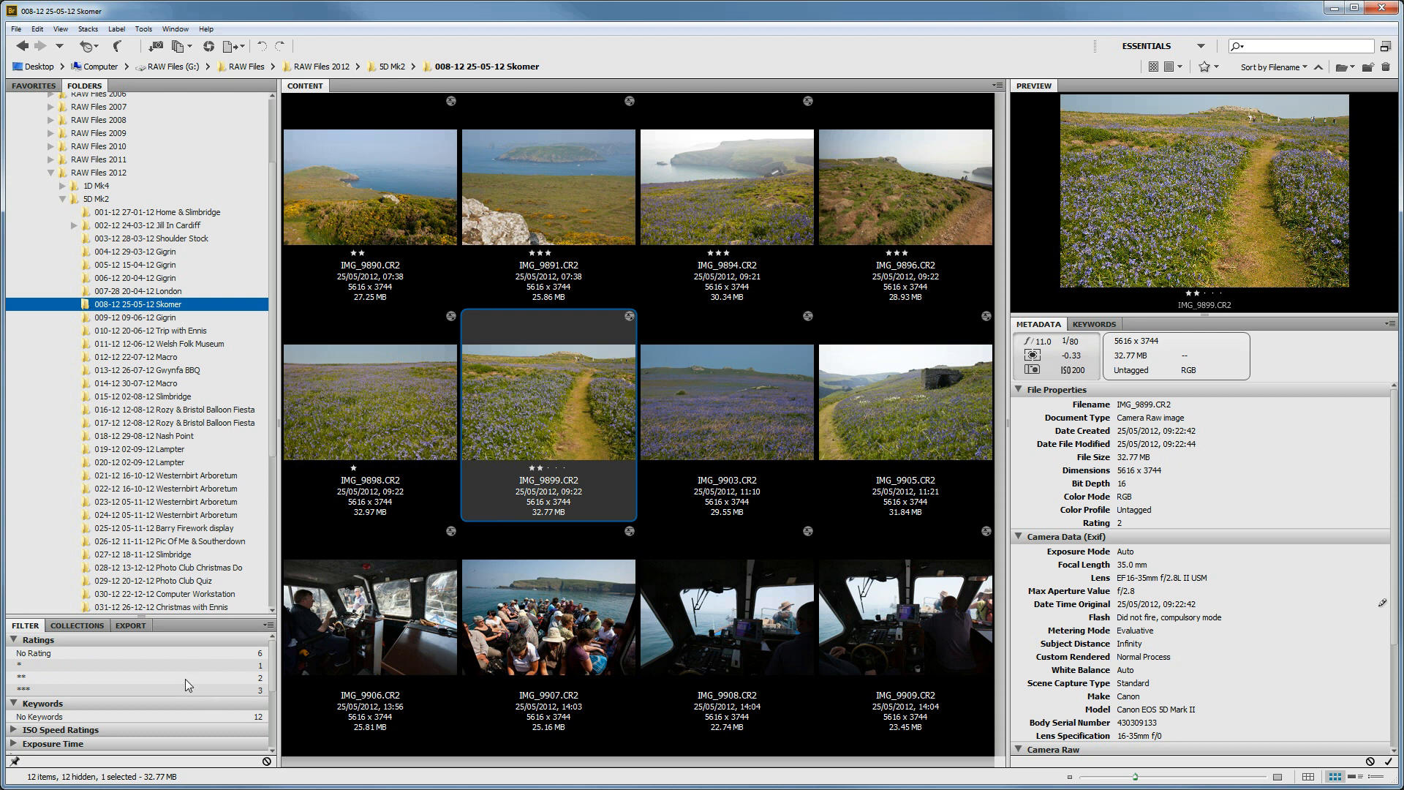
Give IMG_9903.CR2 the red Select label and IMG_9905.CR2 the yellow Second label.
left_click(731, 399)
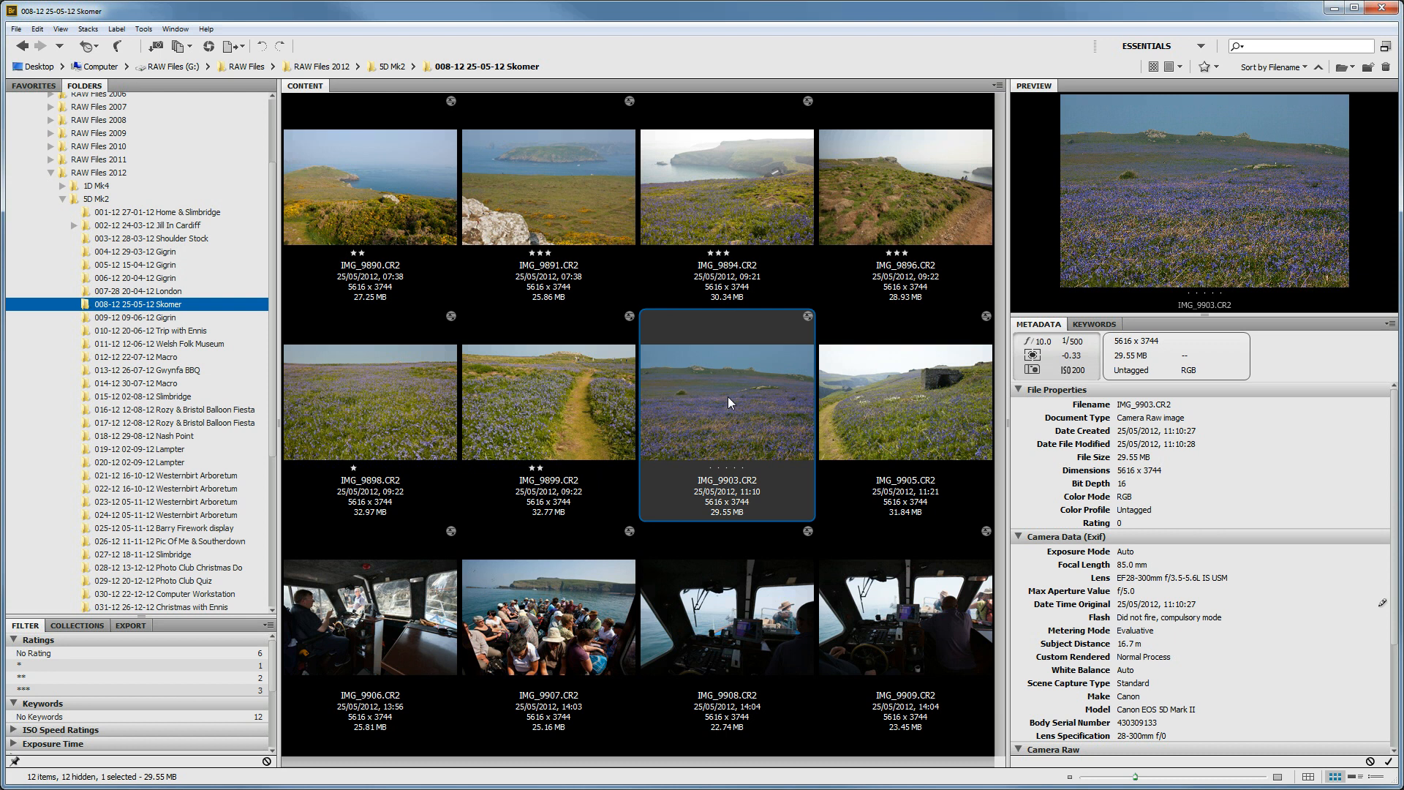
key("ctrl+6")
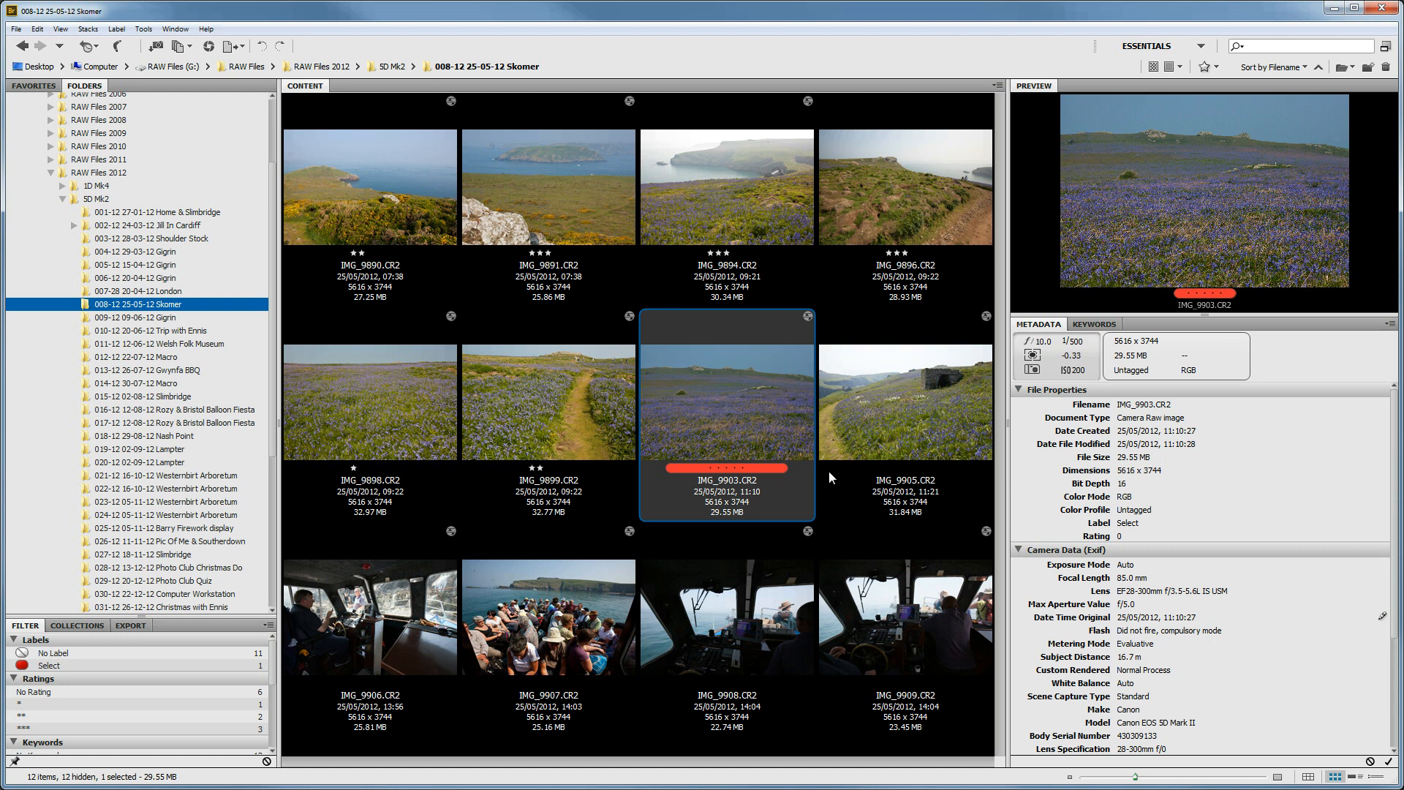
left_click(904, 419)
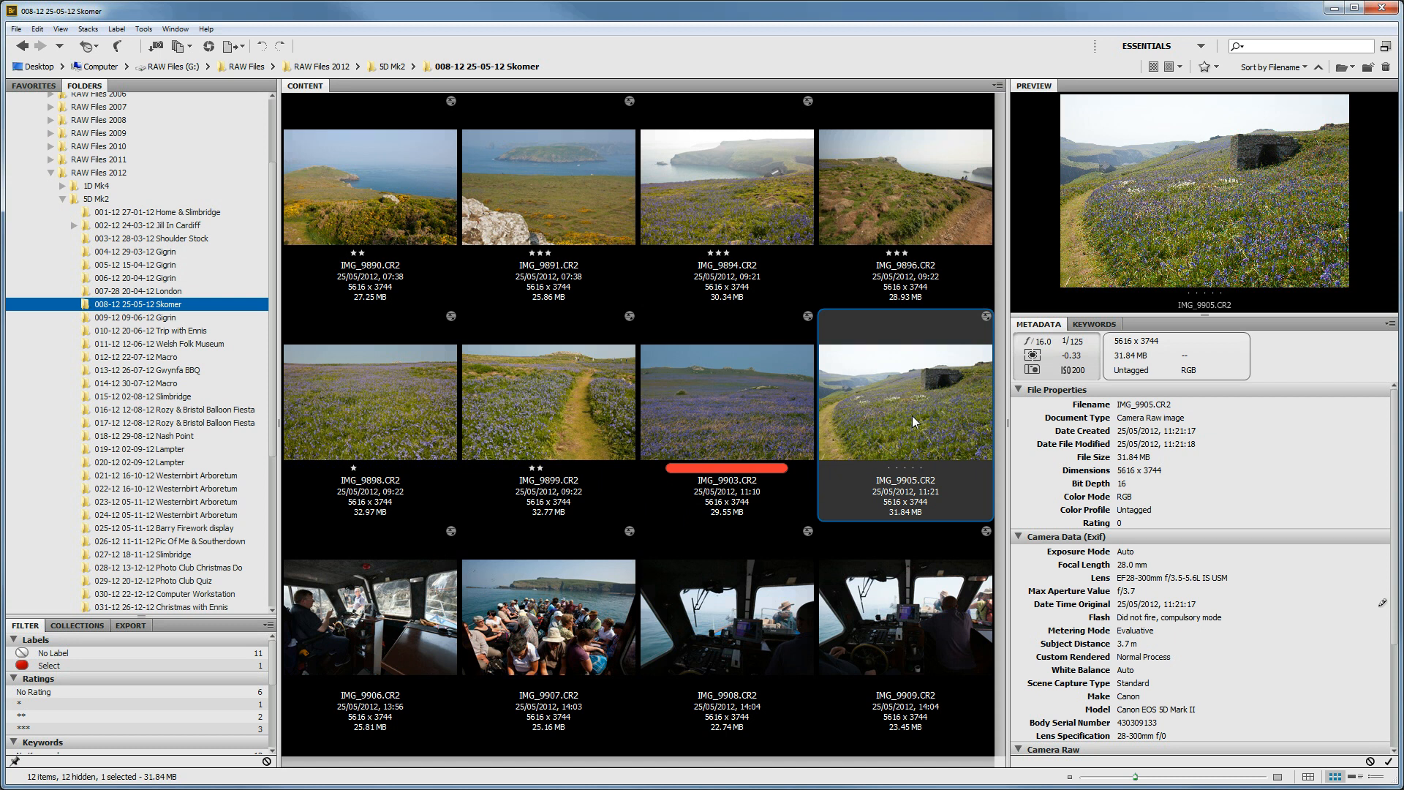
key("ctrl+7")
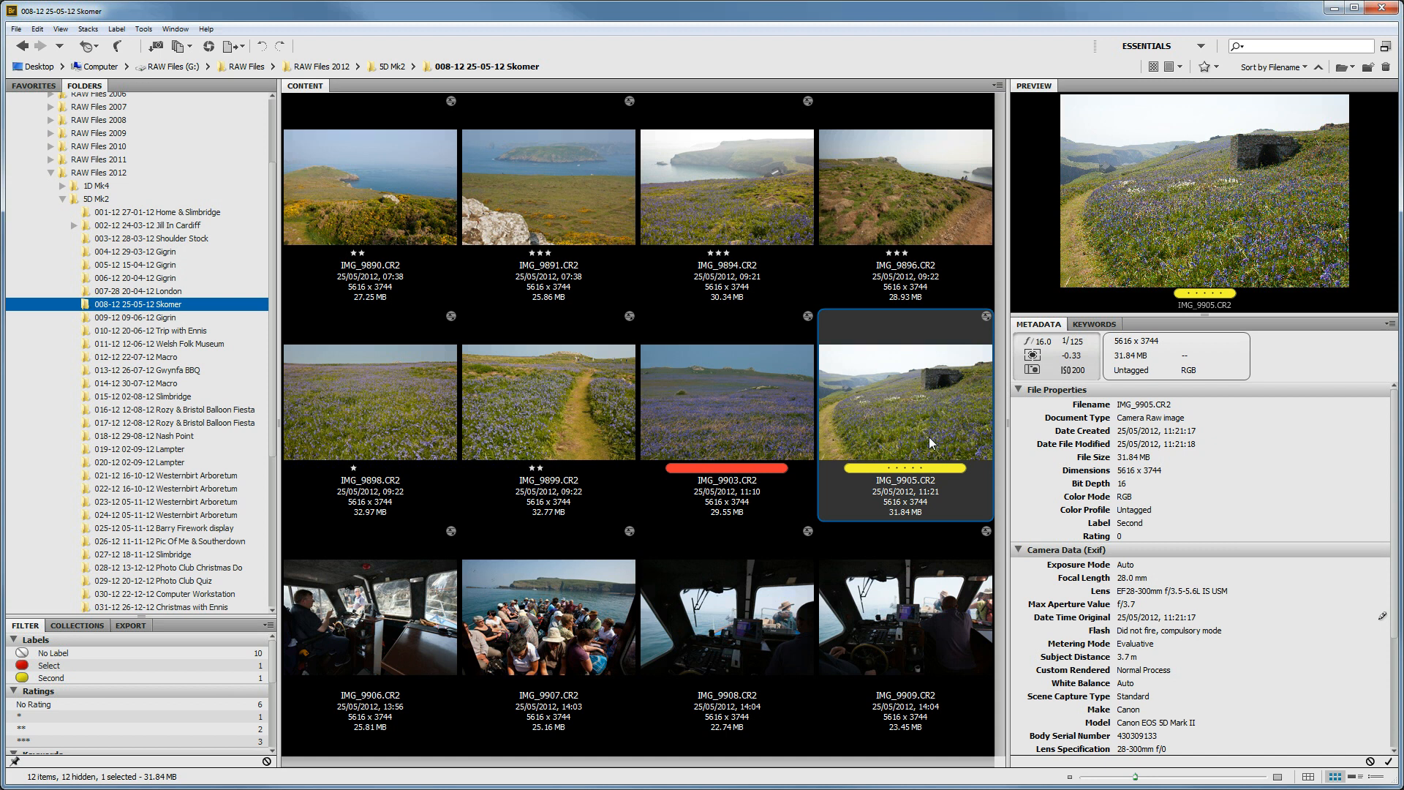
Apply the red Select label to the four images IMG_9906.CR2 through IMG_9909.CR2 at once.
left_click(364, 621)
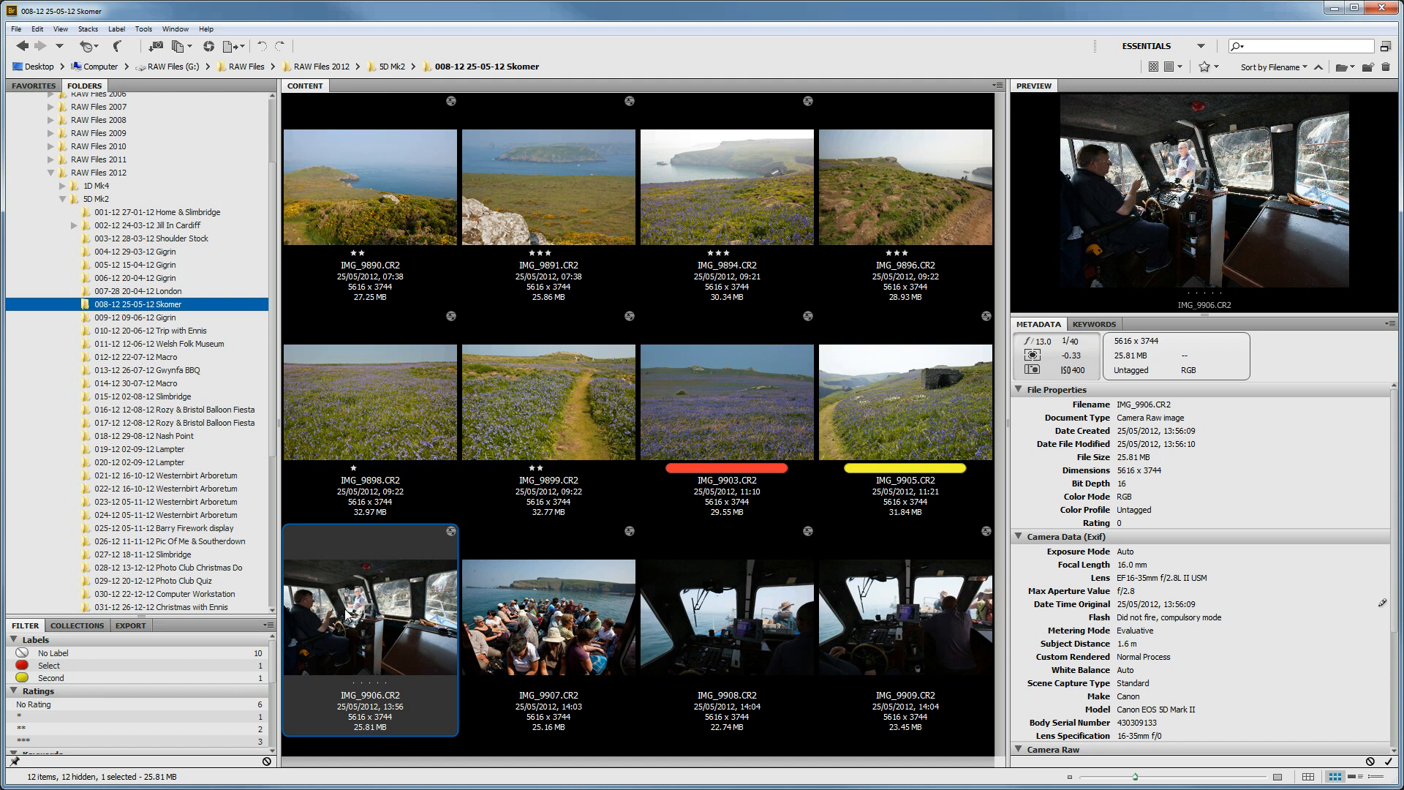
left_click(942, 610, "shift")
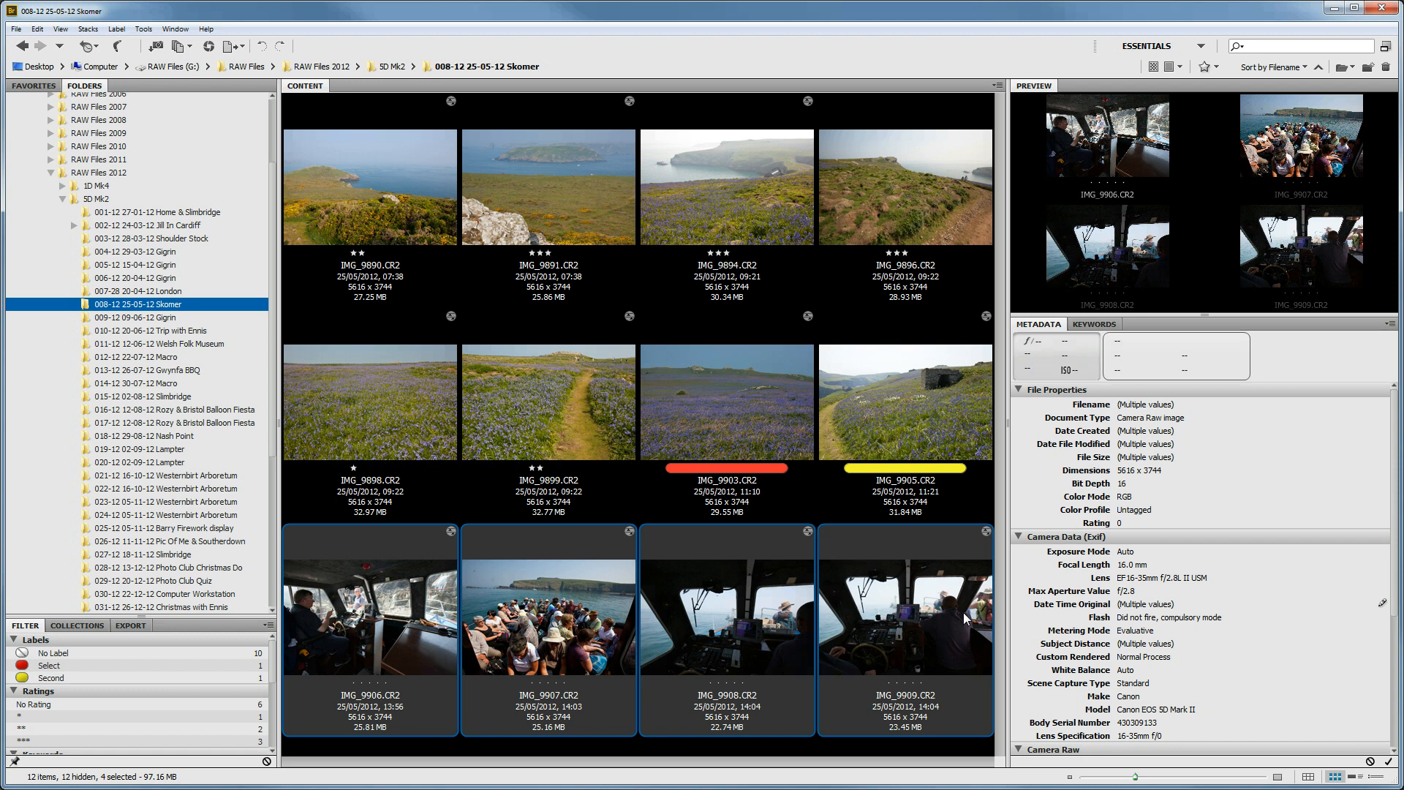
key("ctrl+6")
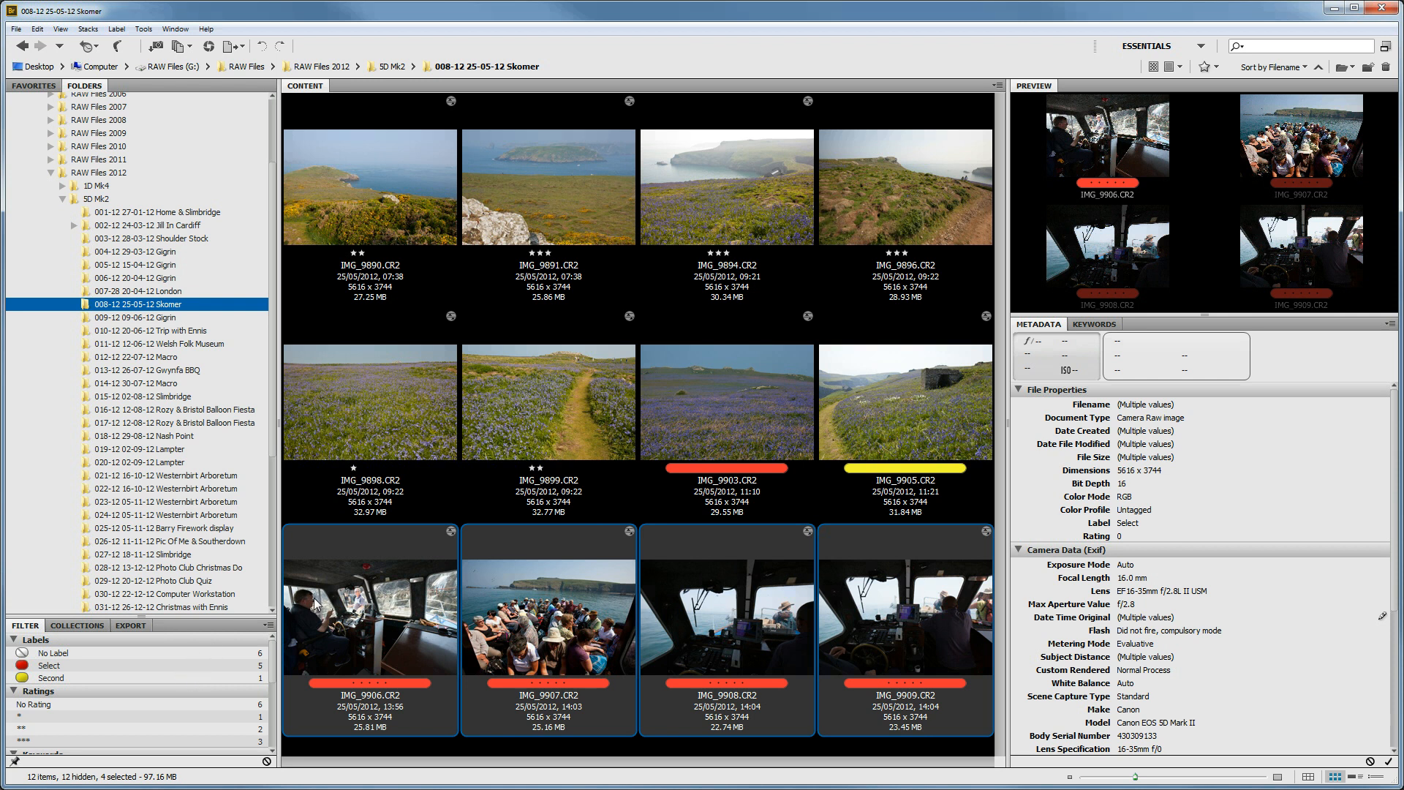
left_click(60, 29)
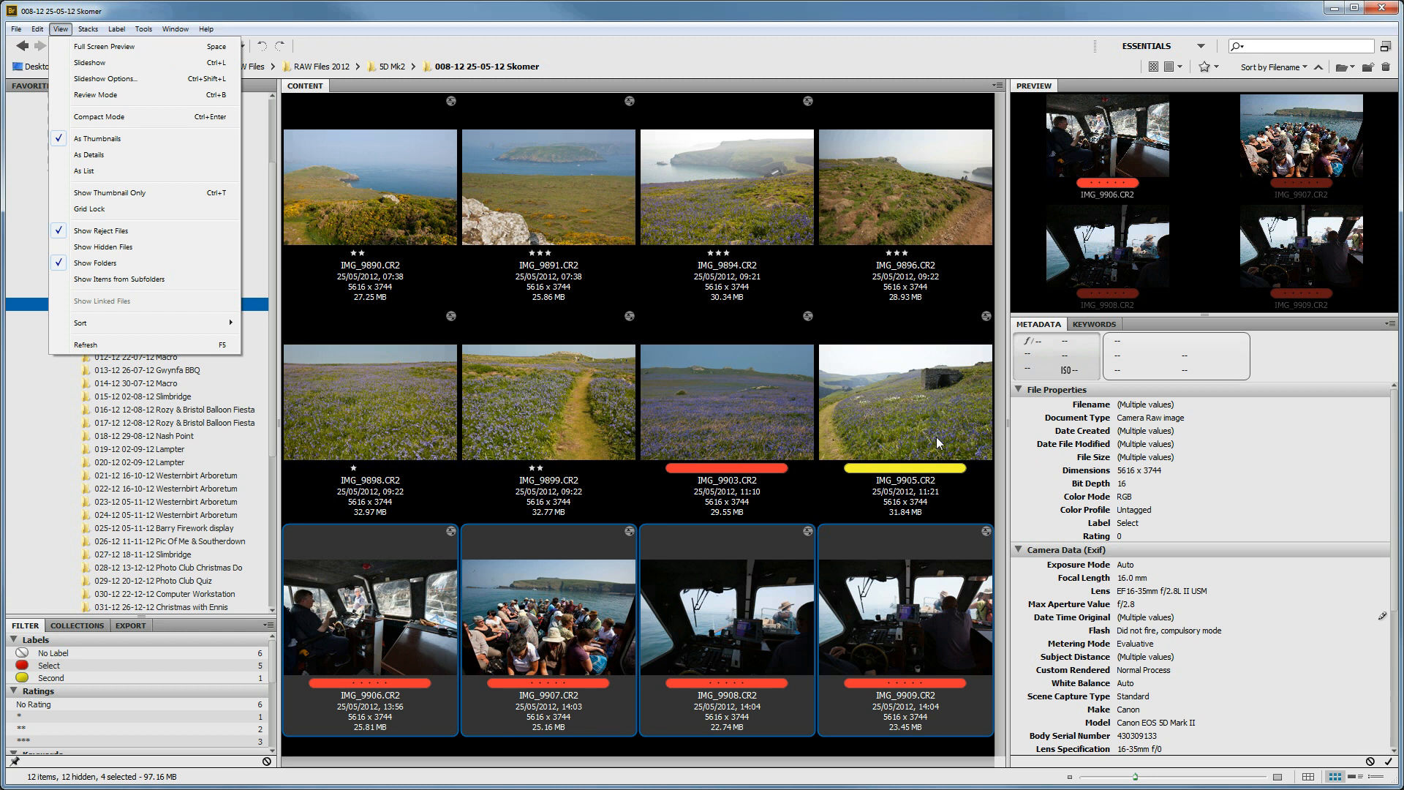
left_click(458, 484)
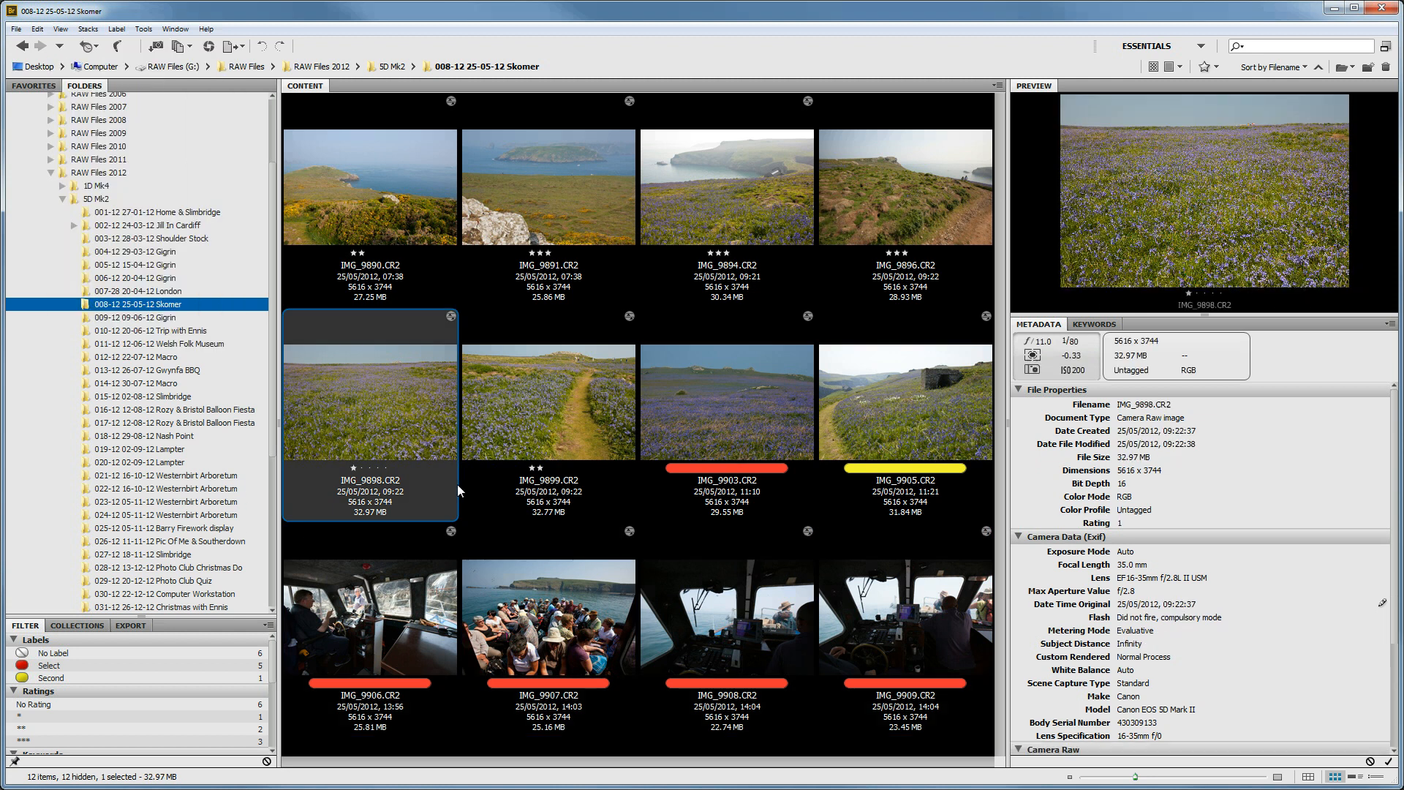
left_click(62, 187)
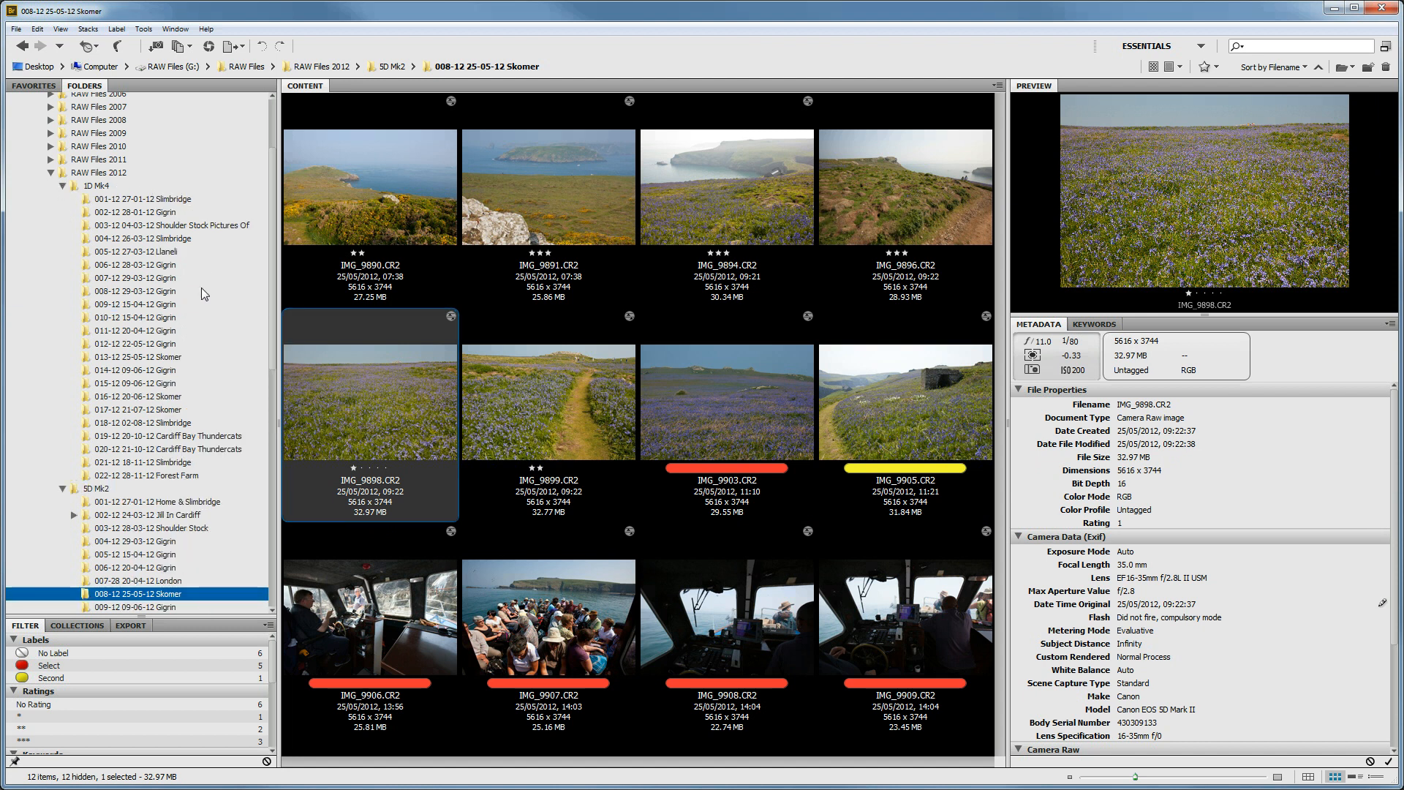
left_click(160, 356)
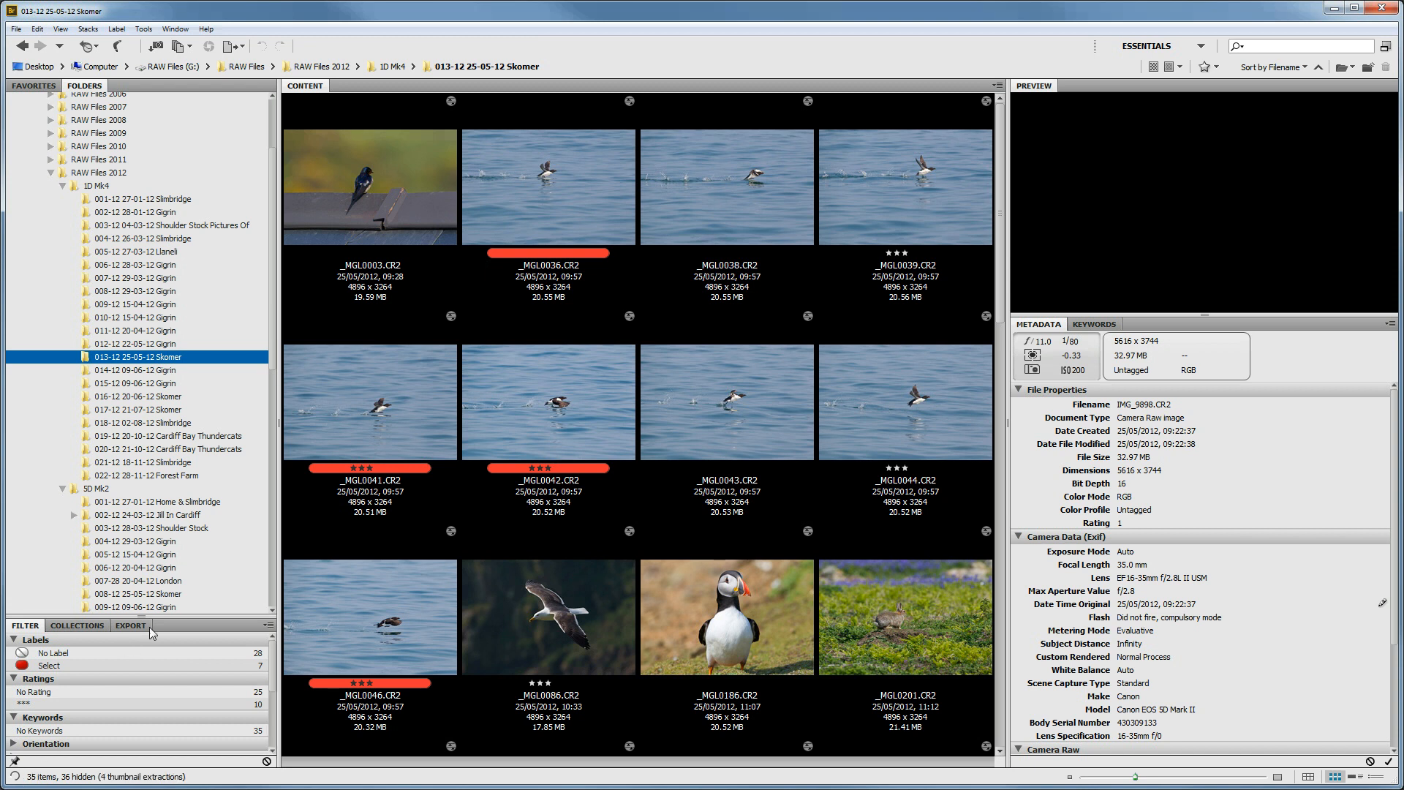
left_click(21, 667)
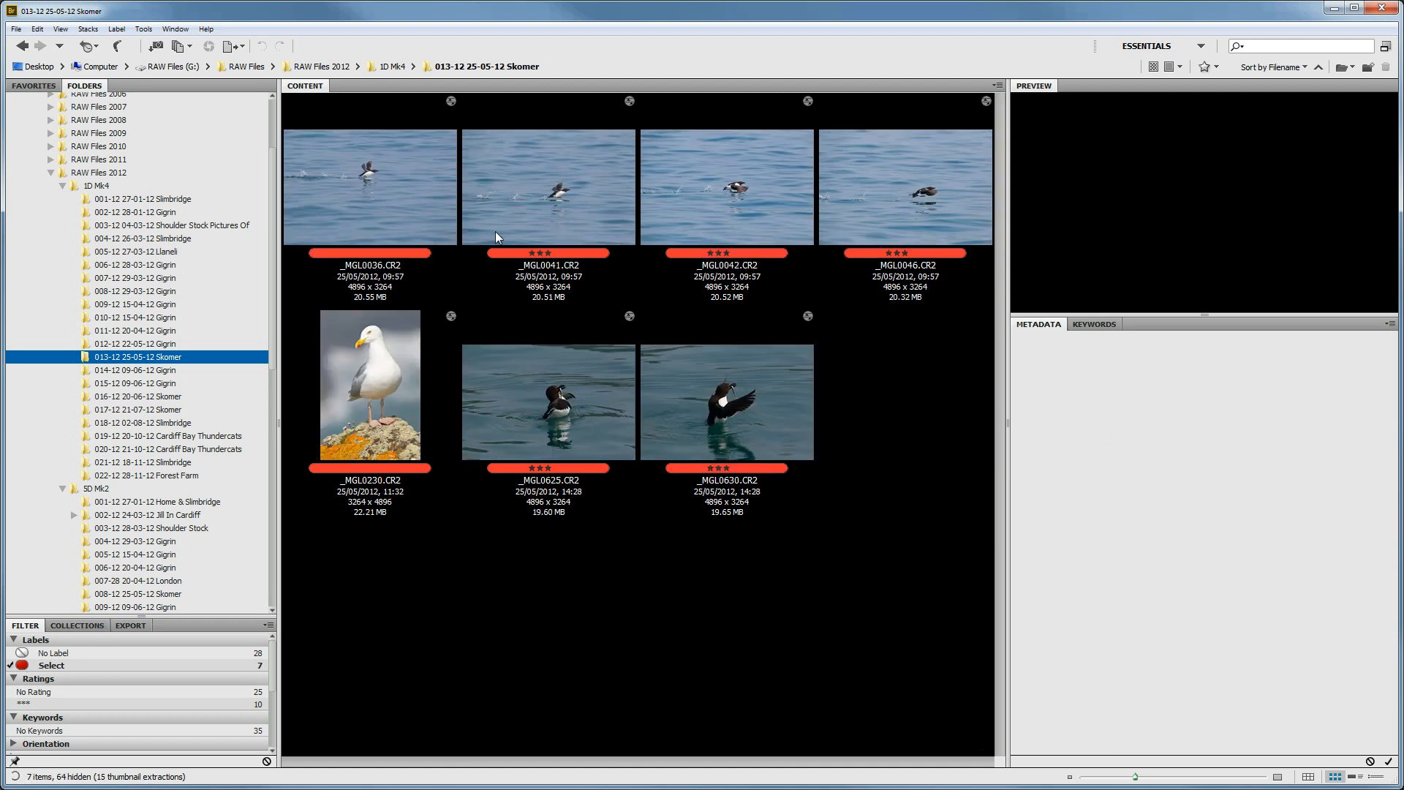
left_click(152, 396)
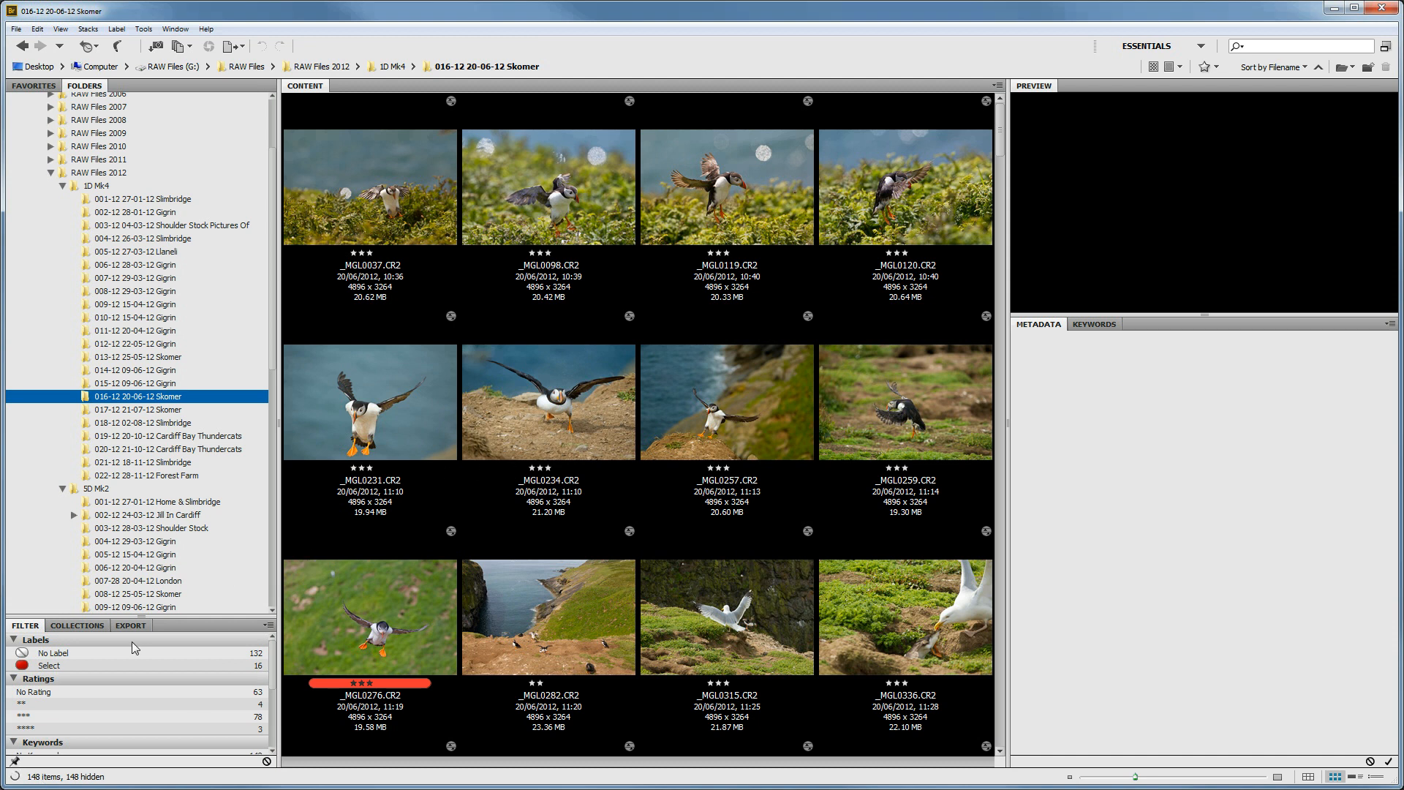
left_click(50, 666)
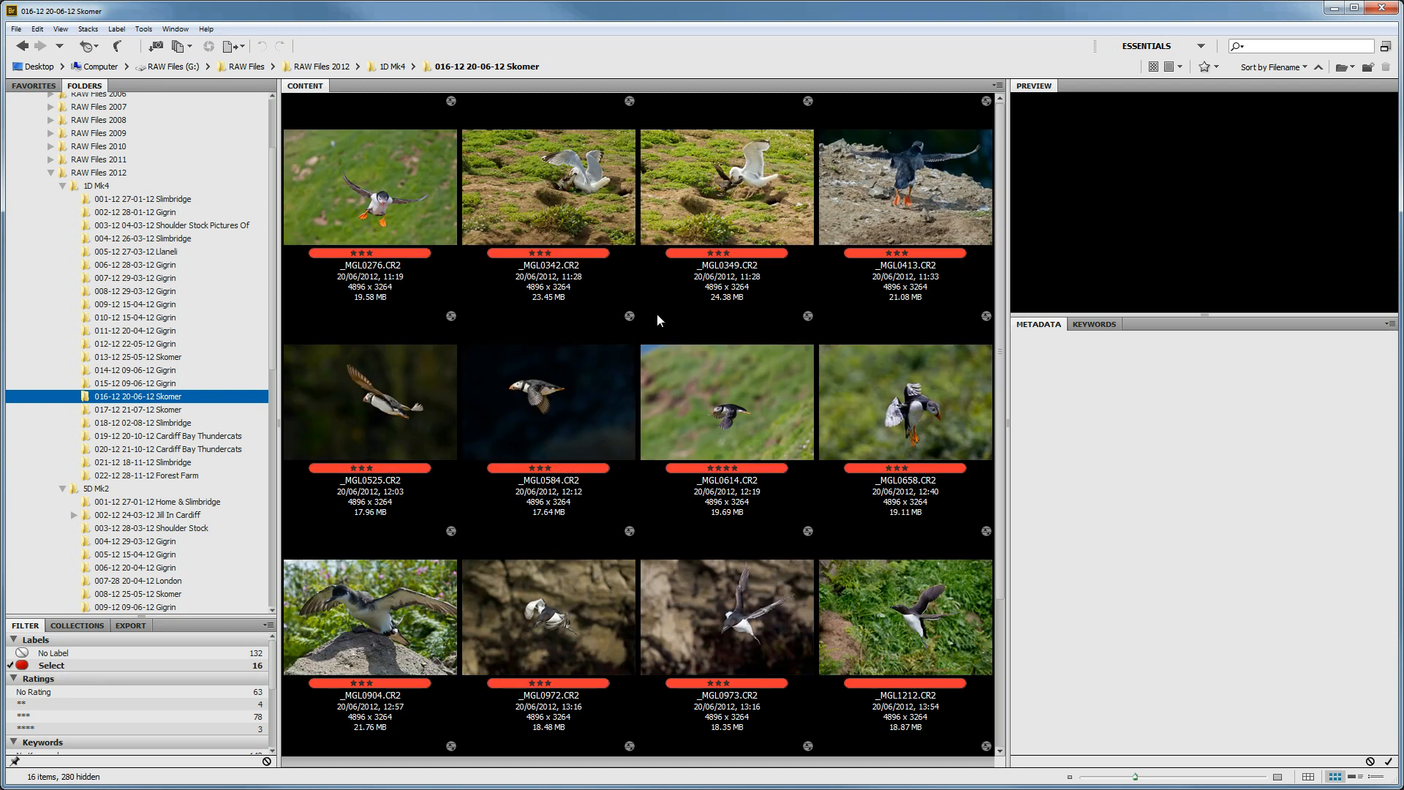
left_click_drag(998, 233, 999, 196)
left_click(14, 666)
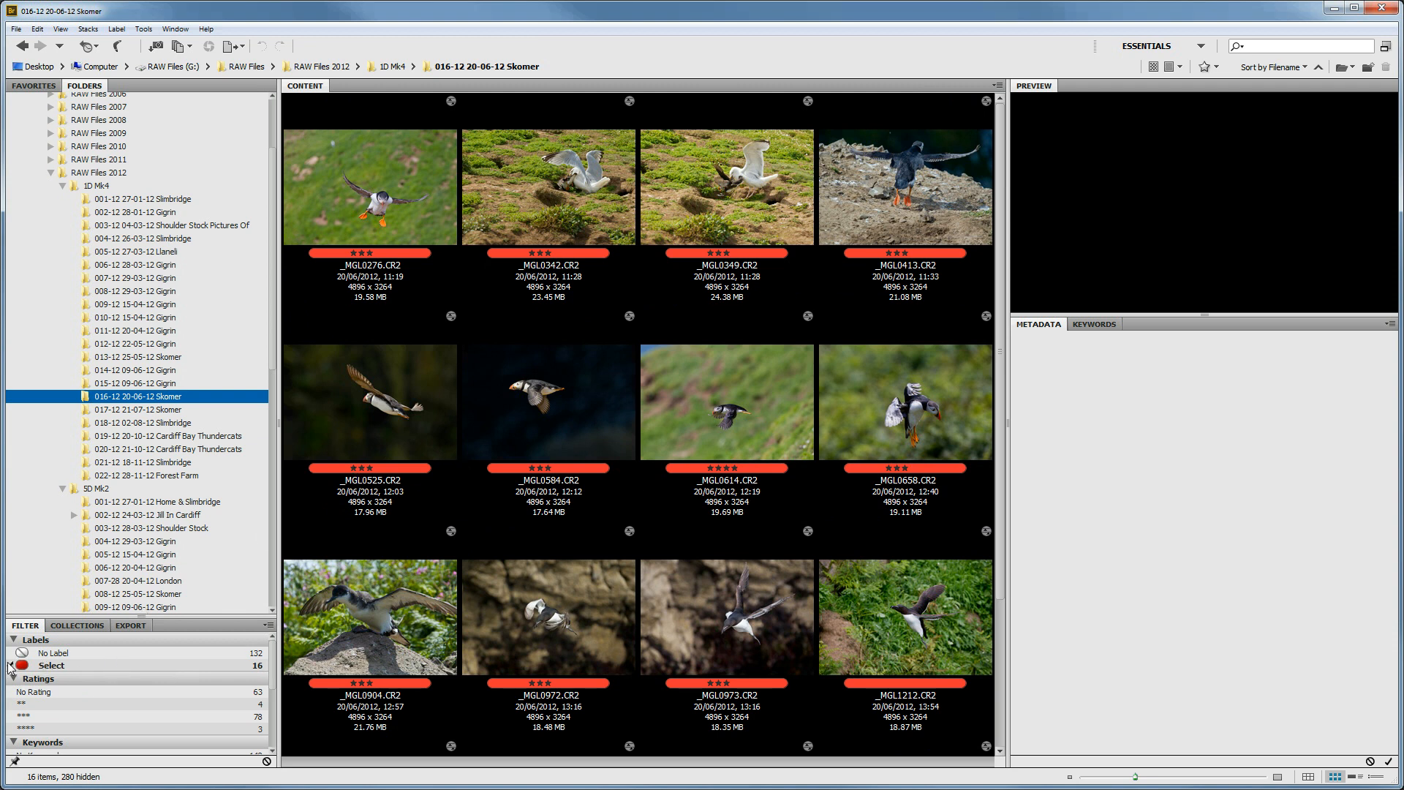